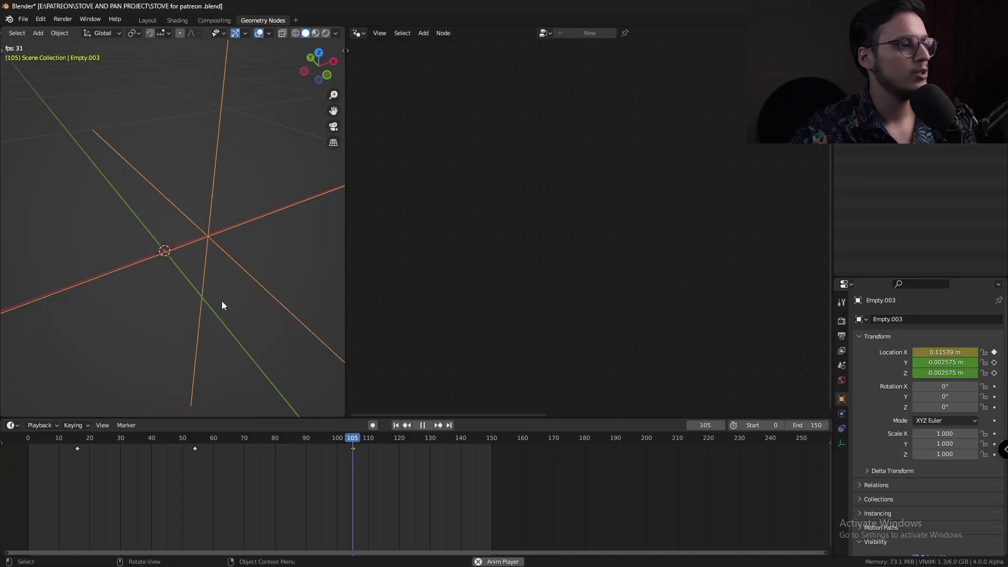
Scrub and play the timeline to review the animated empty's movement, stopping at frame 48.
drag(83, 440, 163, 445)
key(space)
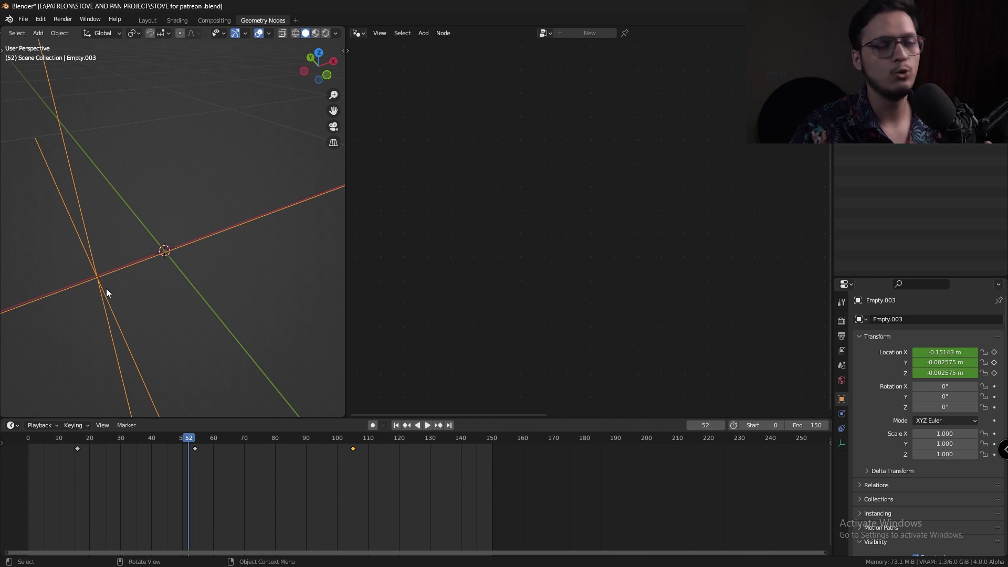
key(space)
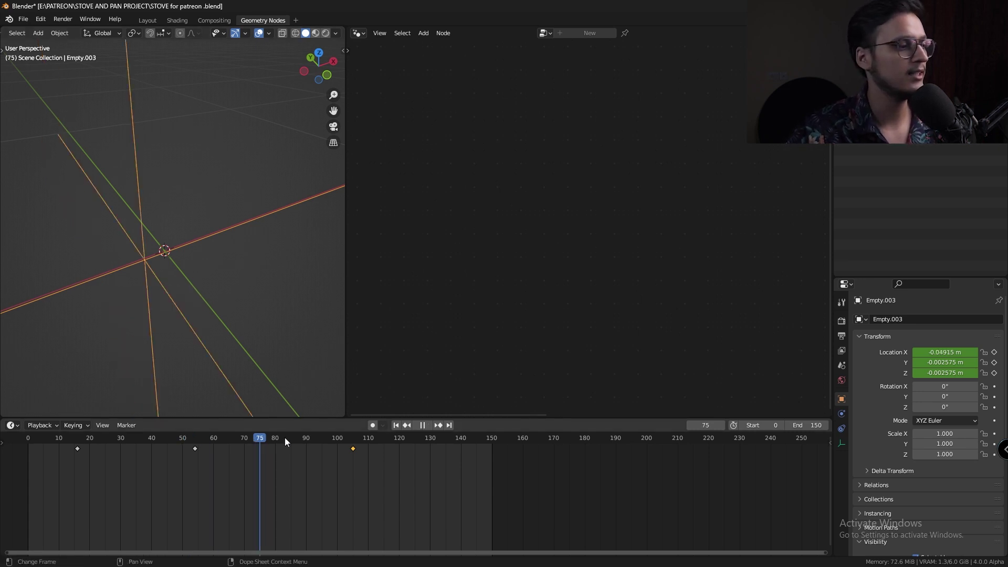
click(173, 441)
drag(173, 440, 176, 441)
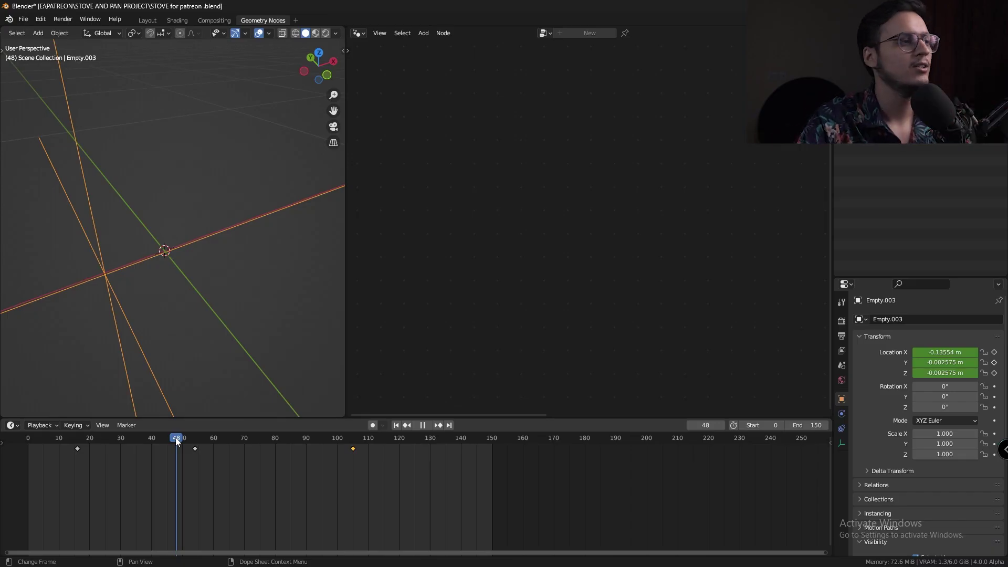
key(Escape)
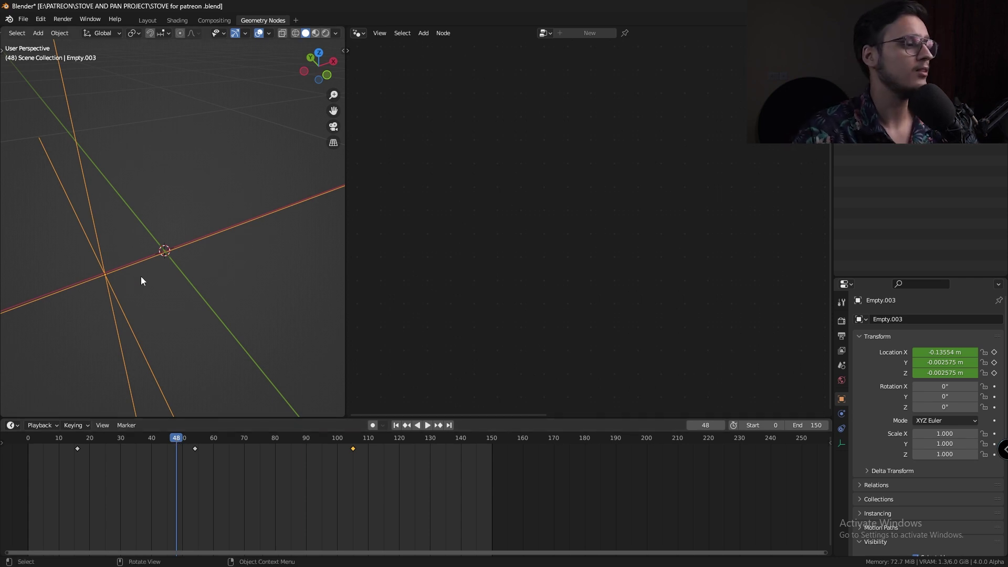
Add a mesh circle at the 3D cursor, scale it down to a small ring, and apply its scale.
key(shift+a)
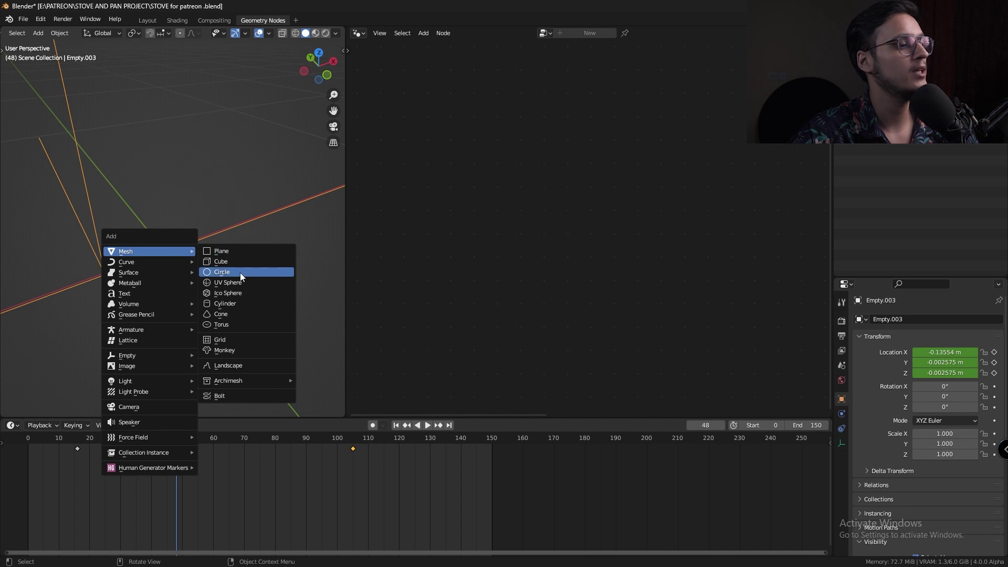
click(240, 271)
key(s)
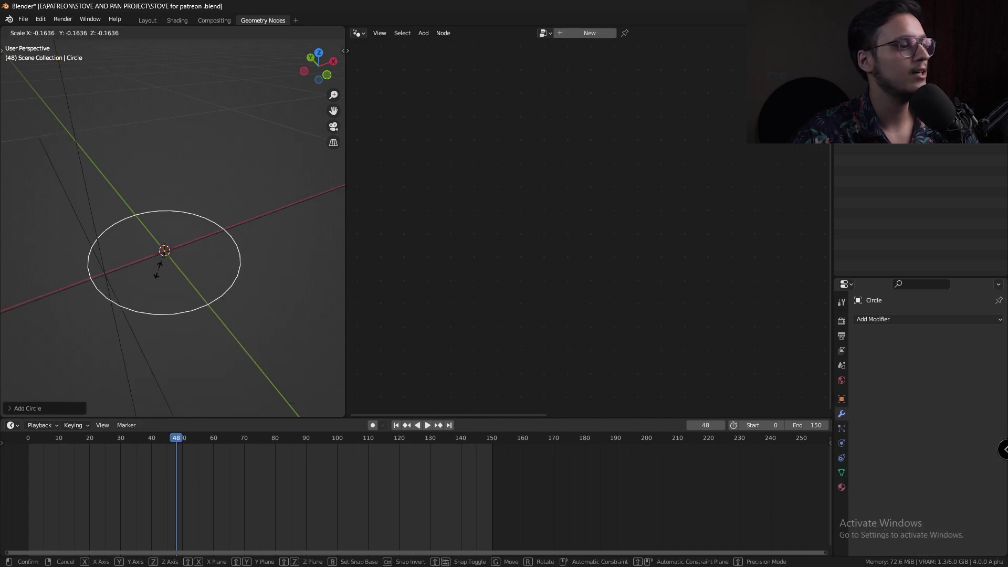
click(168, 258)
key(ctrl+a)
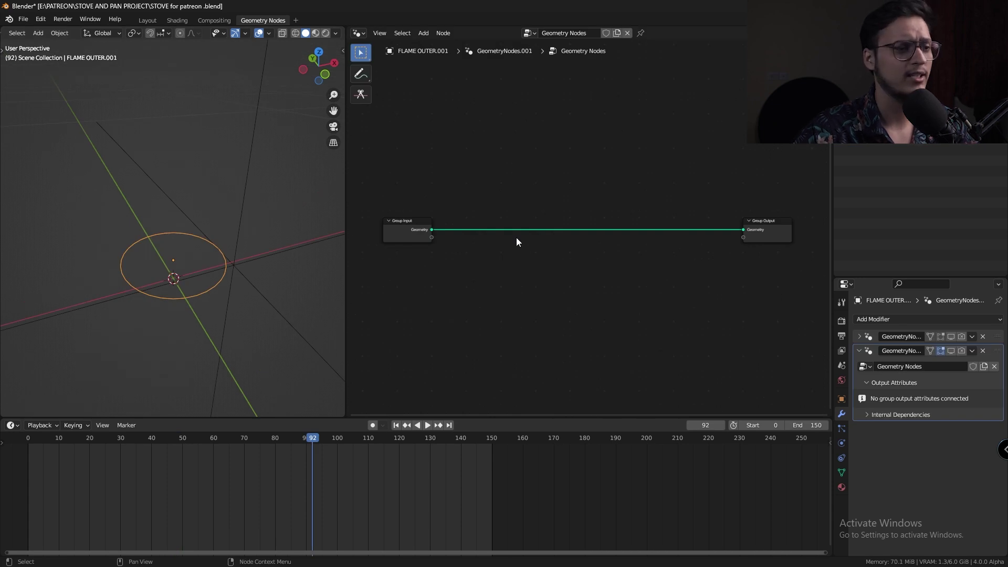
Insert a Mesh to Curve node on the link between Group Input and Group Output, placed close to Group Input.
key(shift+a)
click(450, 246)
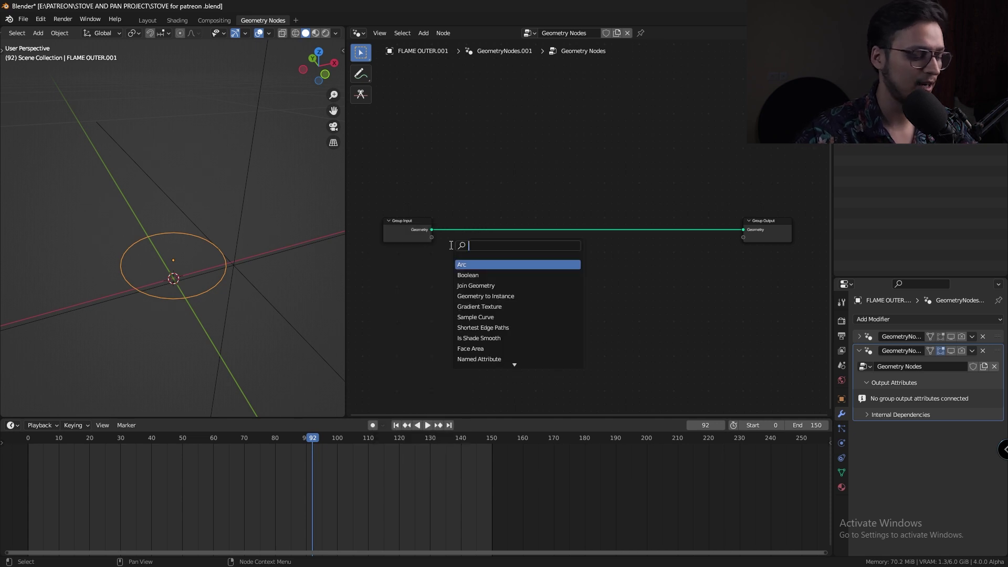
text(mes)
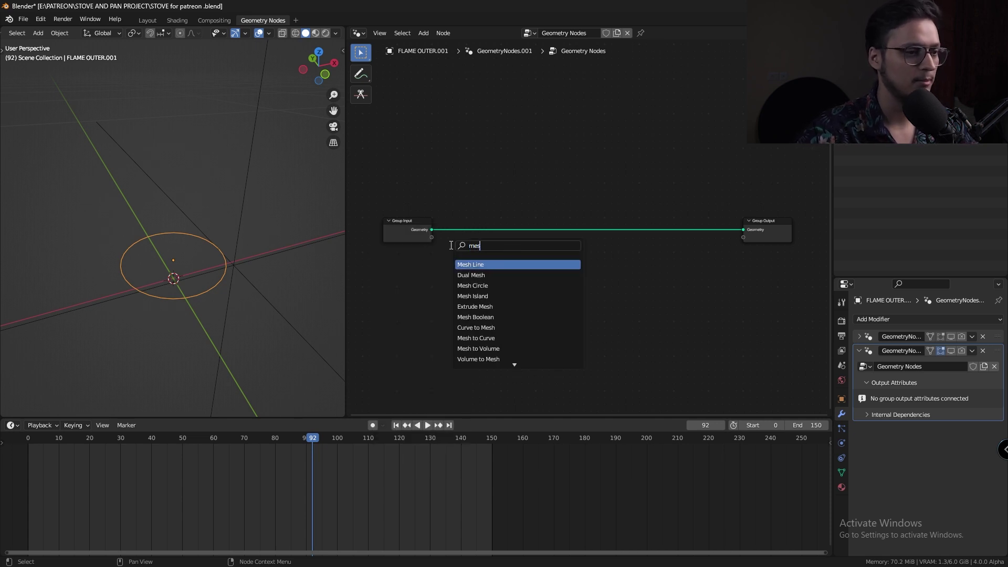
key(Down)
key(Down)
key(Down)
key(Down)
key(Down)
key(Down)
key(Down)
key(Return)
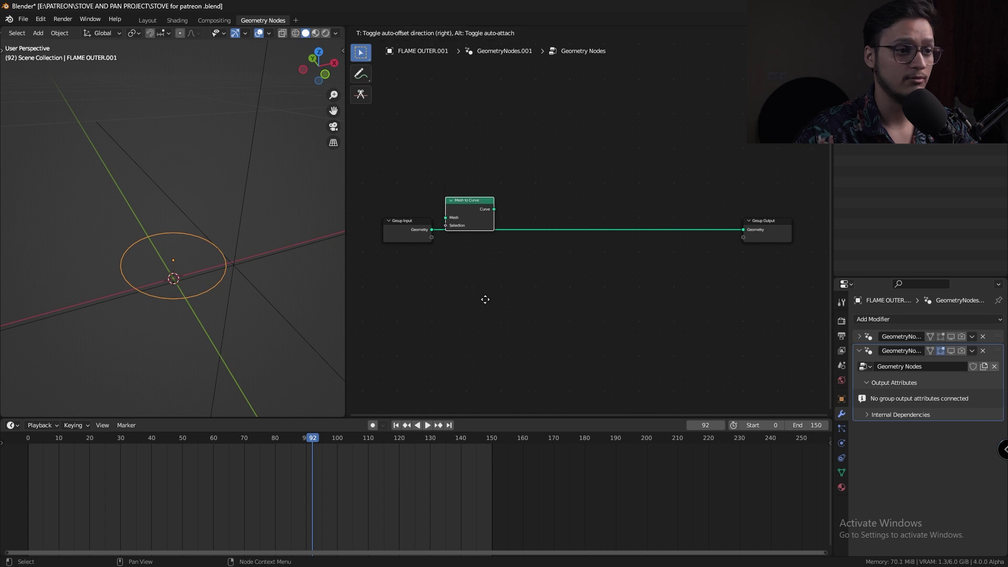
click(473, 239)
drag(485, 236, 472, 234)
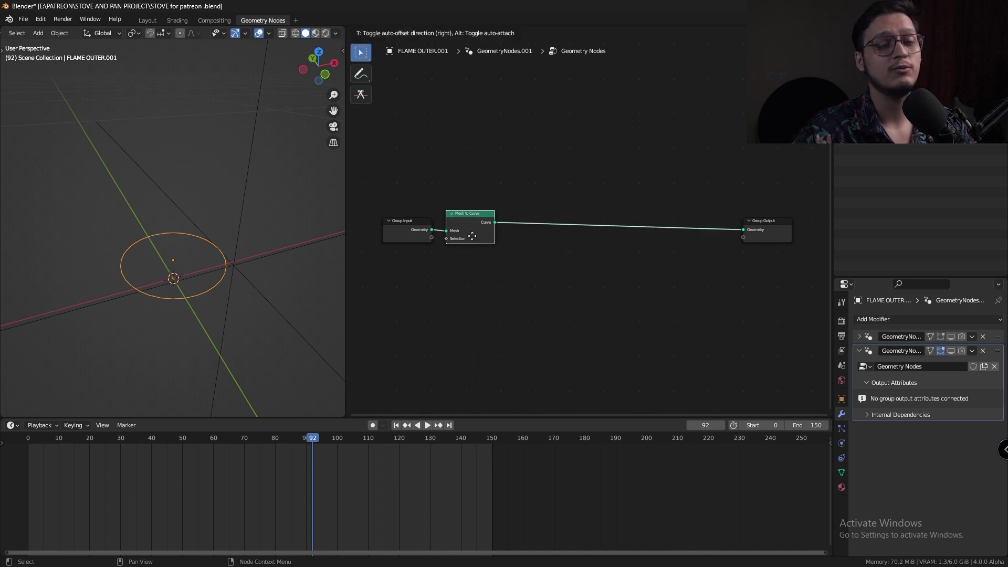
click(475, 236)
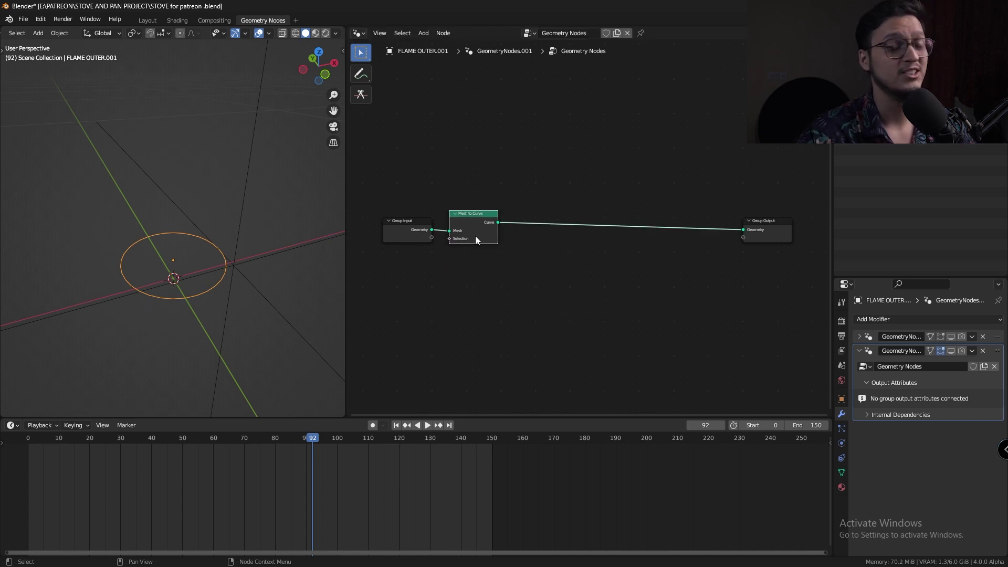
Insert a Curve to Points node between Mesh to Curve and Group Output.
scroll(472, 232, up, 3)
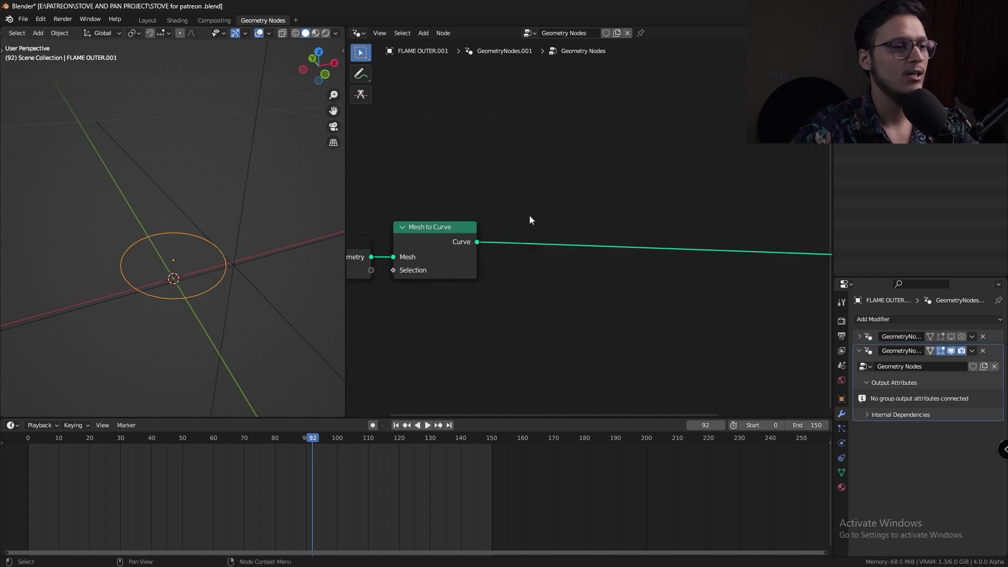
key(shift+a)
click(550, 218)
text(cur)
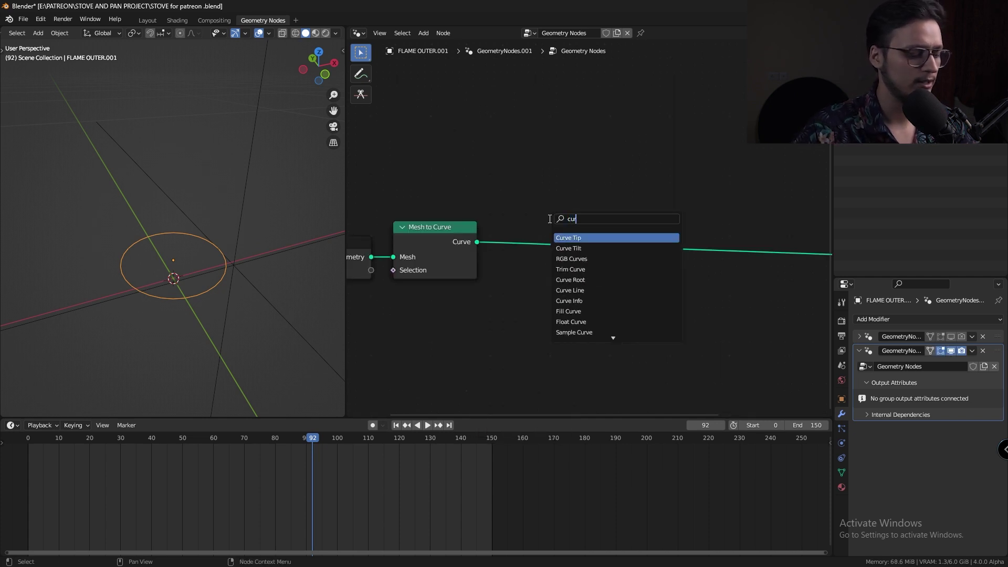
text(ve t)
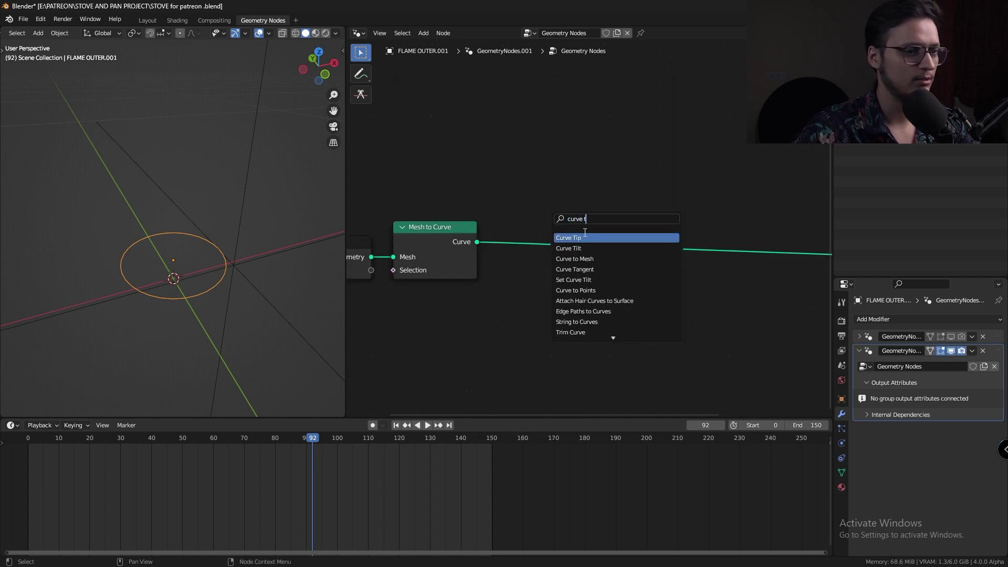
click(584, 290)
click(571, 287)
drag(562, 261, 532, 216)
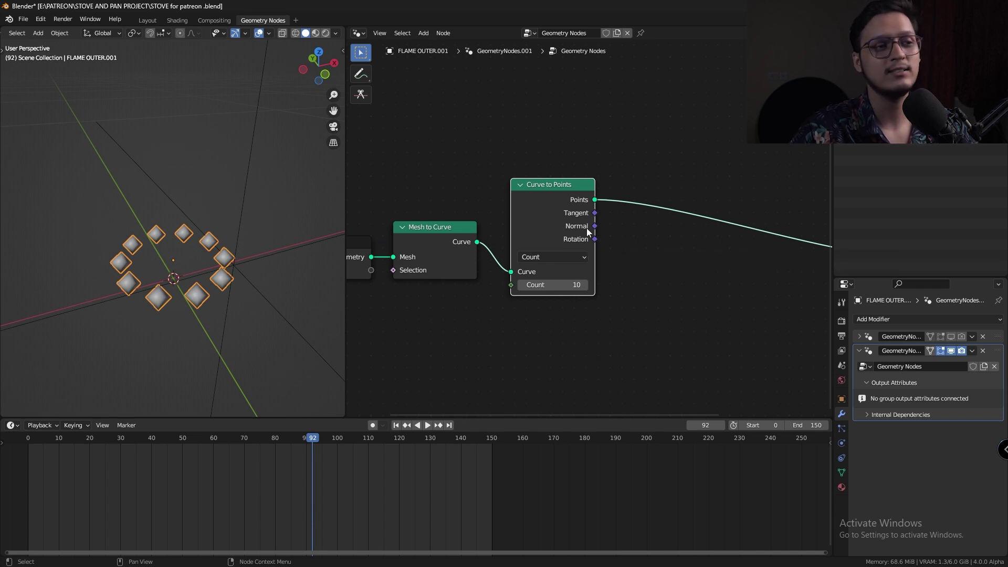
key(shift+a)
text(mes)
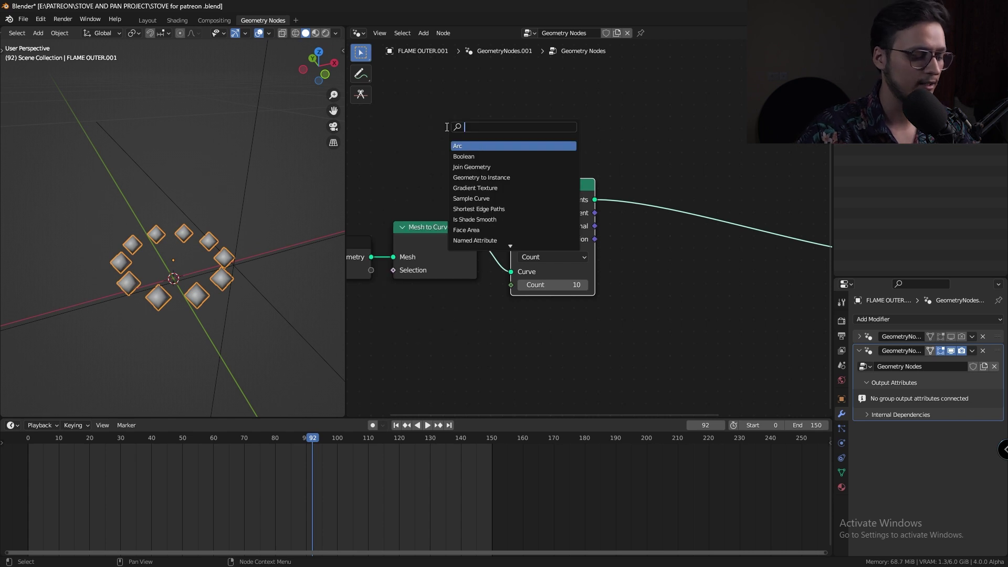
text(h t)
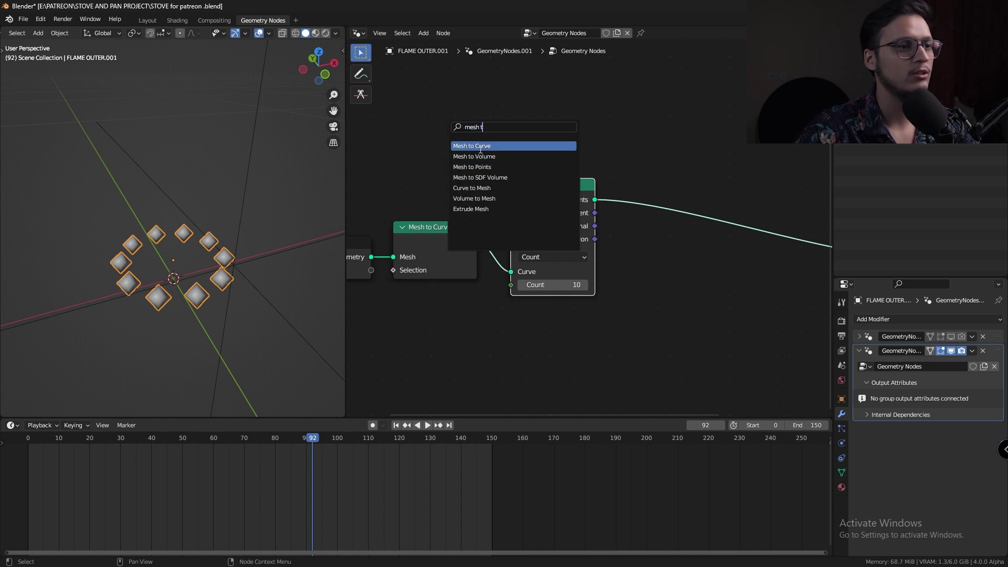
click(482, 166)
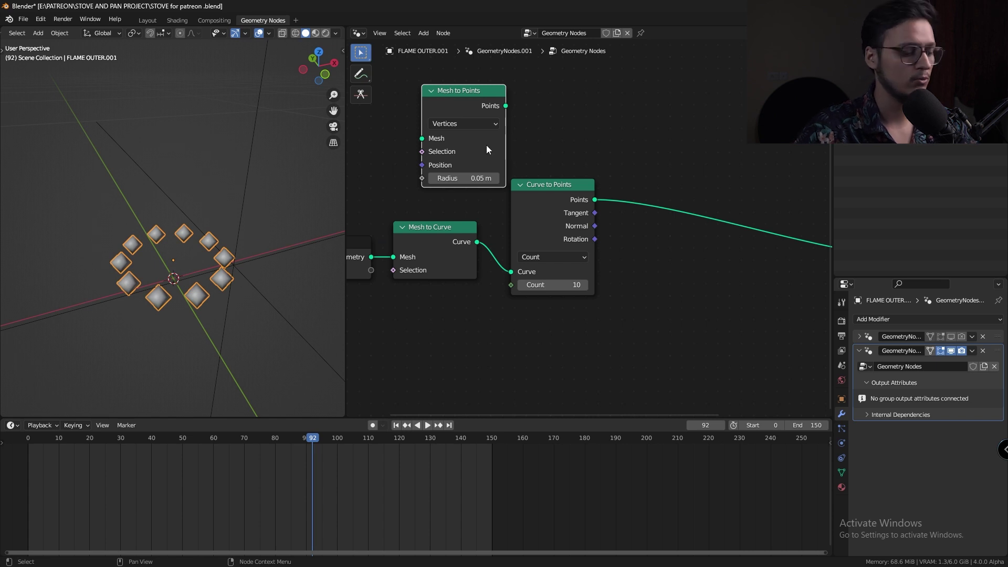
key(x)
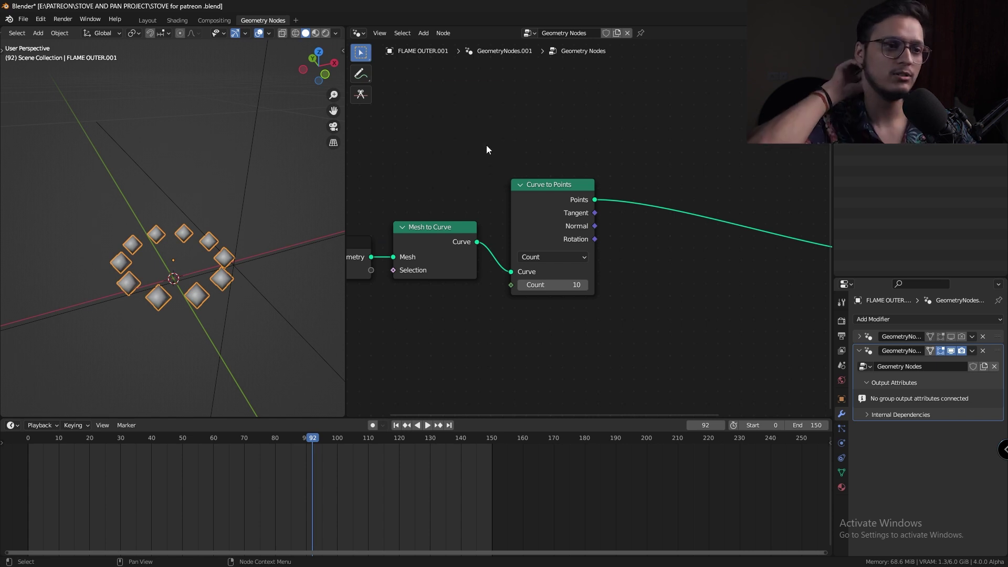
Move the Group Output node farther from Curve to Points to make room for more nodes.
middle_drag(486, 145, 433, 150)
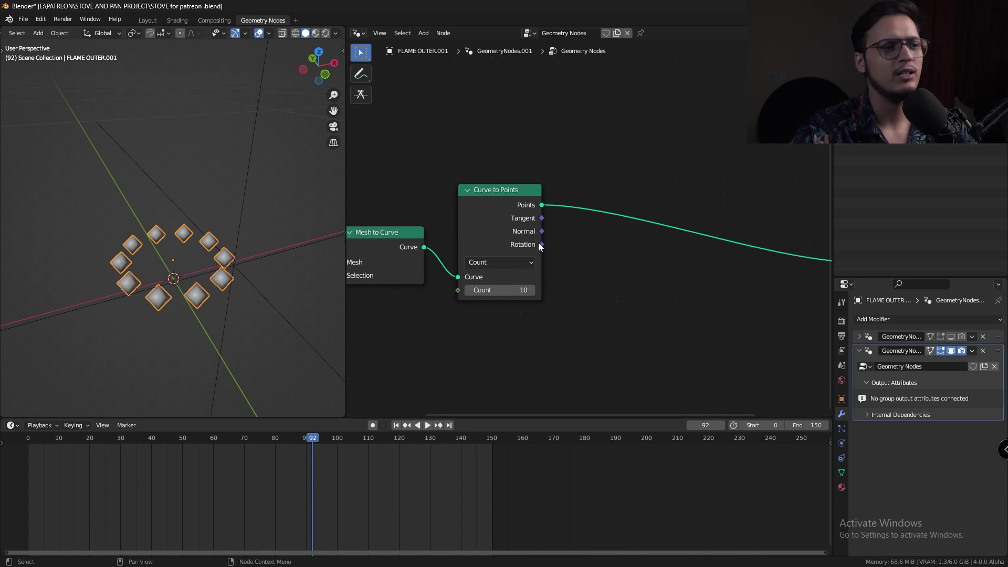
middle_drag(611, 316, 683, 337)
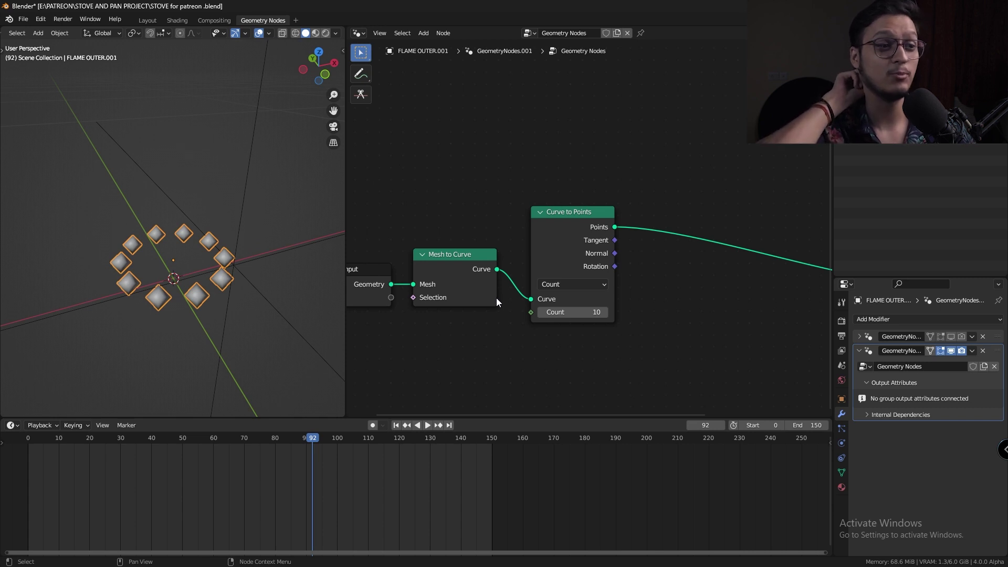
middle_drag(638, 313, 477, 297)
drag(790, 279, 837, 229)
middle_drag(452, 253, 550, 244)
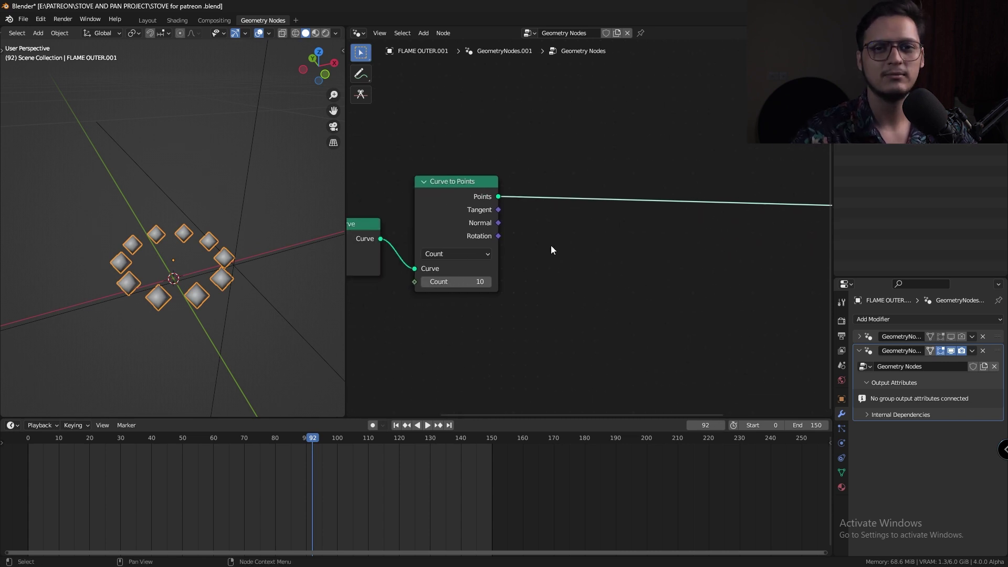
Add an Arc curve node beside Curve to Points and preview its output through a Viewer node.
key(shift+a)
click(552, 246)
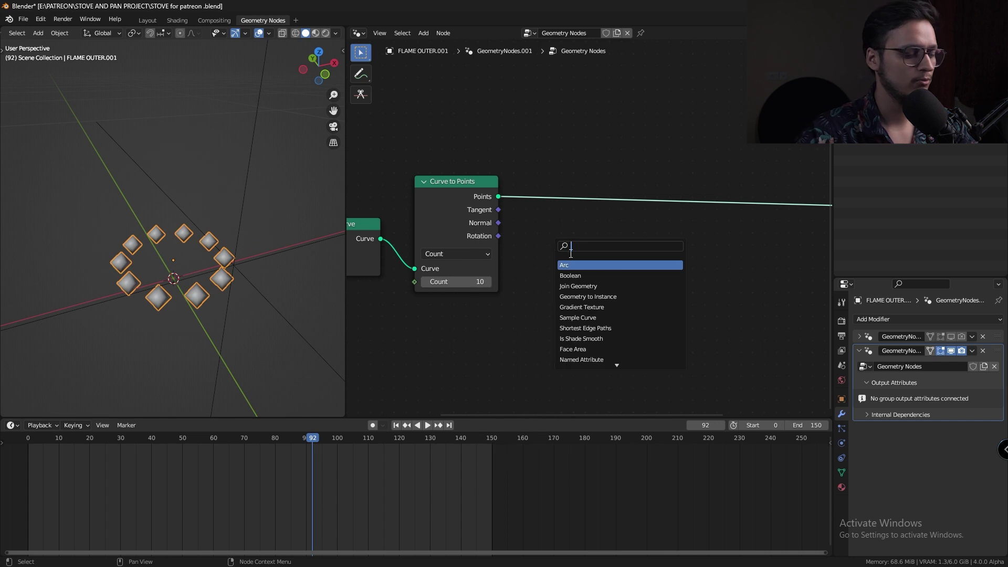
click(602, 267)
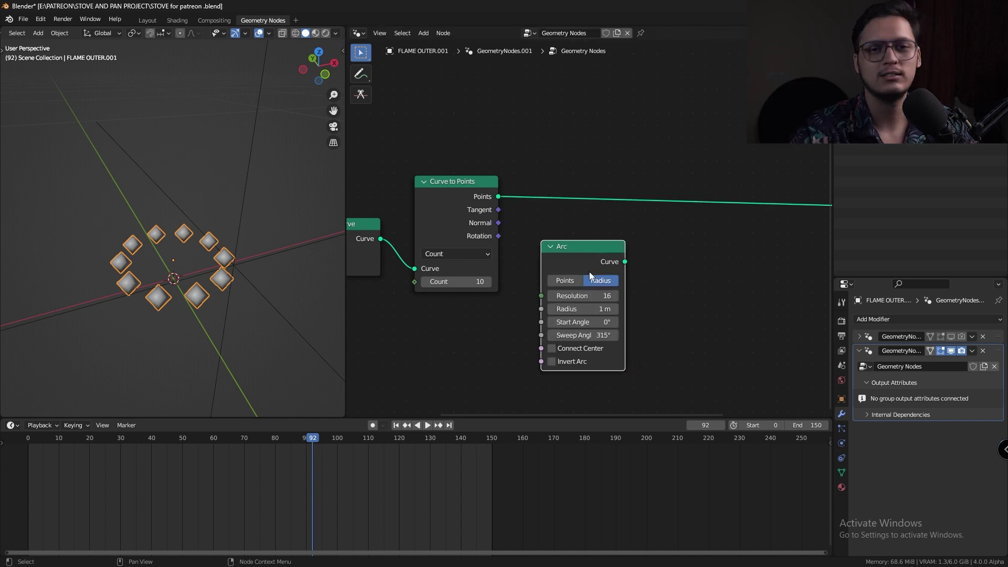
middle_drag(636, 261, 589, 256)
ctrl+shift+click(538, 254)
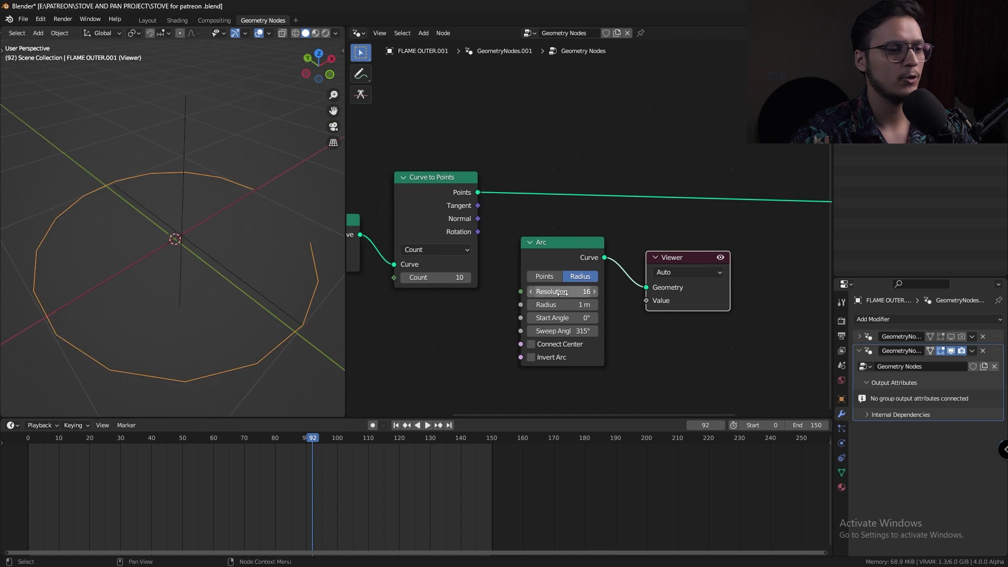
Set the Arc node's resolution to 35 and its sweep angle to 160°.
drag(591, 291, 636, 291)
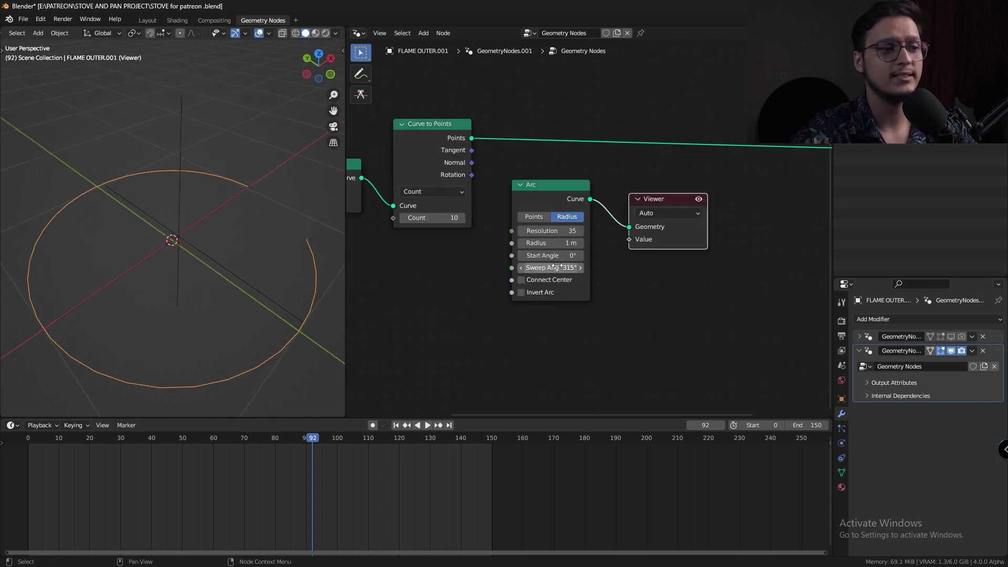
drag(565, 269, 478, 269)
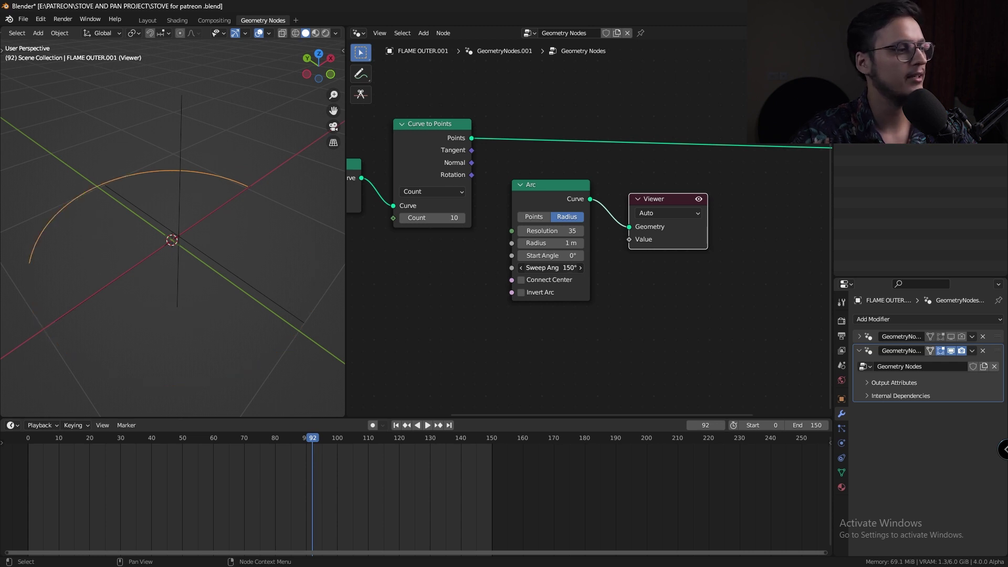
Duplicate the Group Input node, expose the Arc's Sweep Angle through it, and set the modifier's Sweep Angle to 140°.
middle_drag(472, 282, 594, 275)
click(383, 196)
key(shift+d)
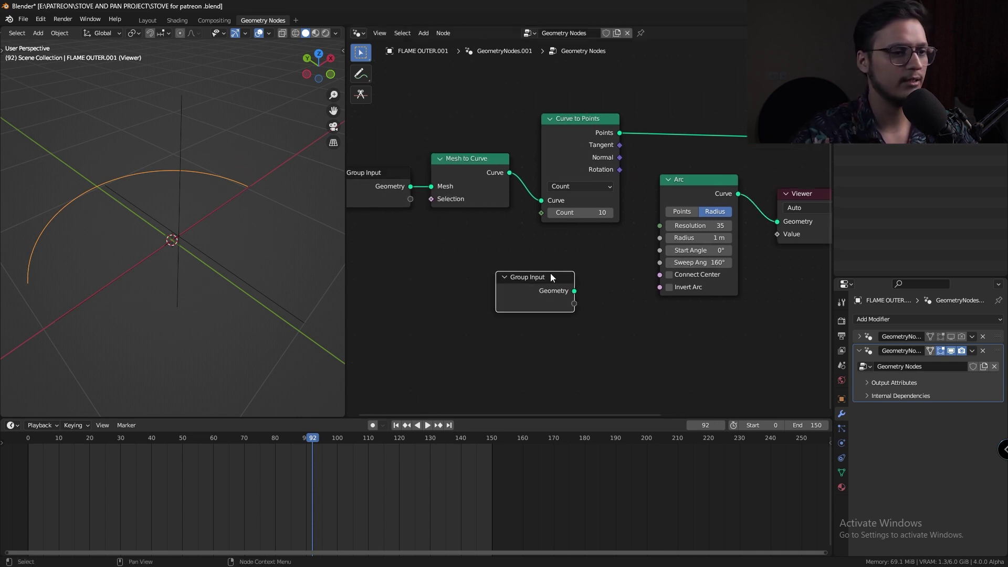
drag(575, 303, 662, 263)
drag(530, 283, 563, 247)
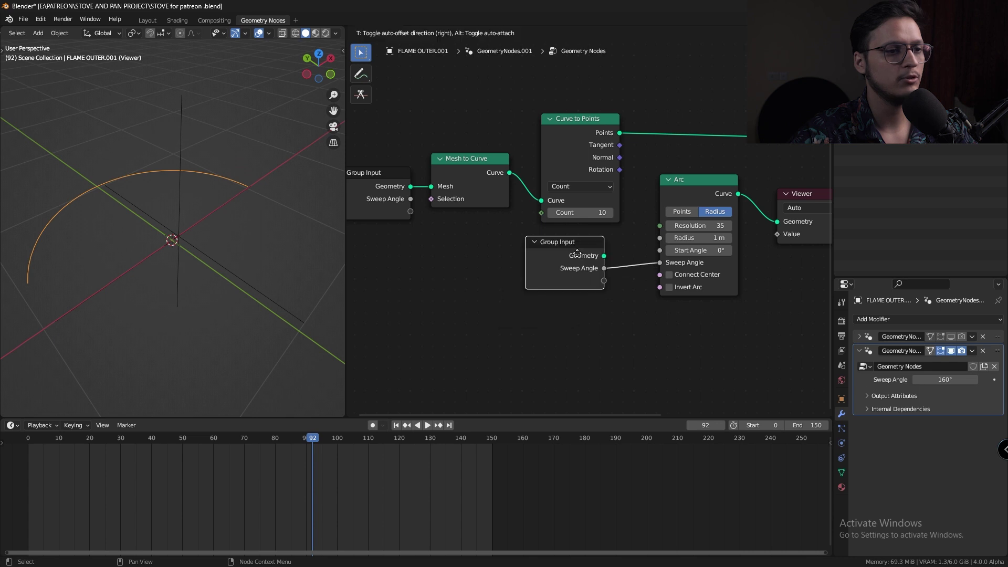
drag(945, 379, 935, 379)
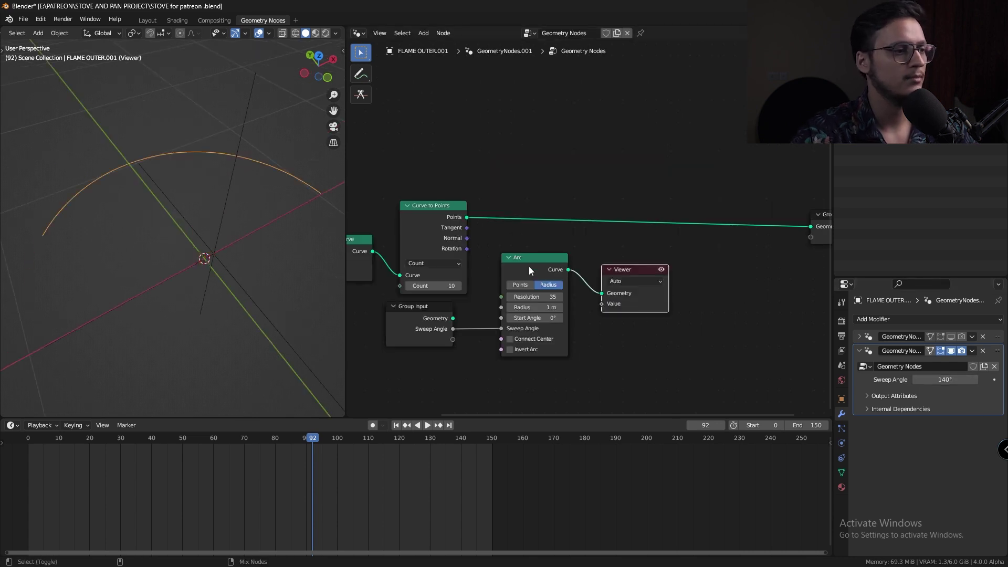
Insert an Instance on Points node on the link between Curve to Points and Group Output.
middle_drag(273, 263, 247, 206)
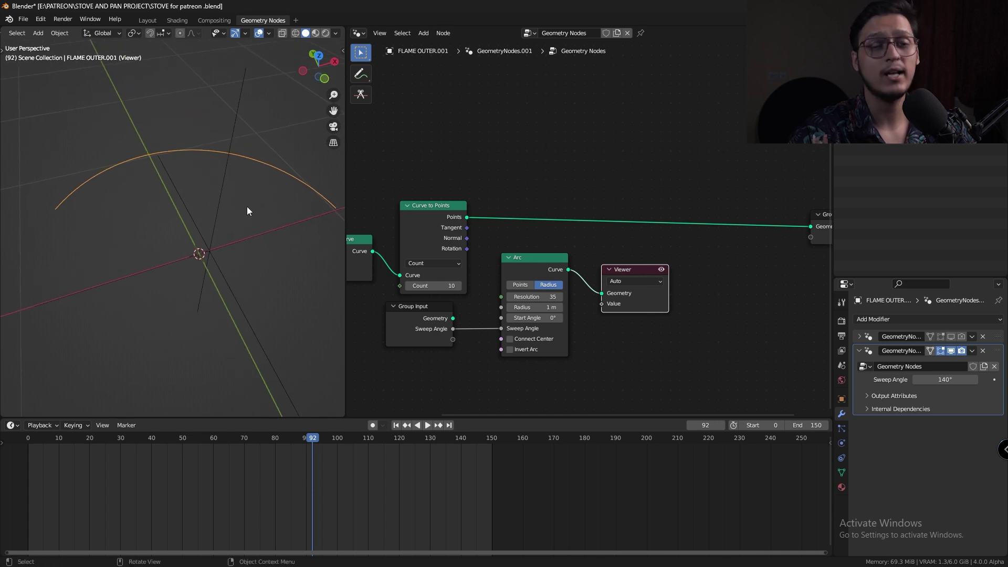
key(shift+a)
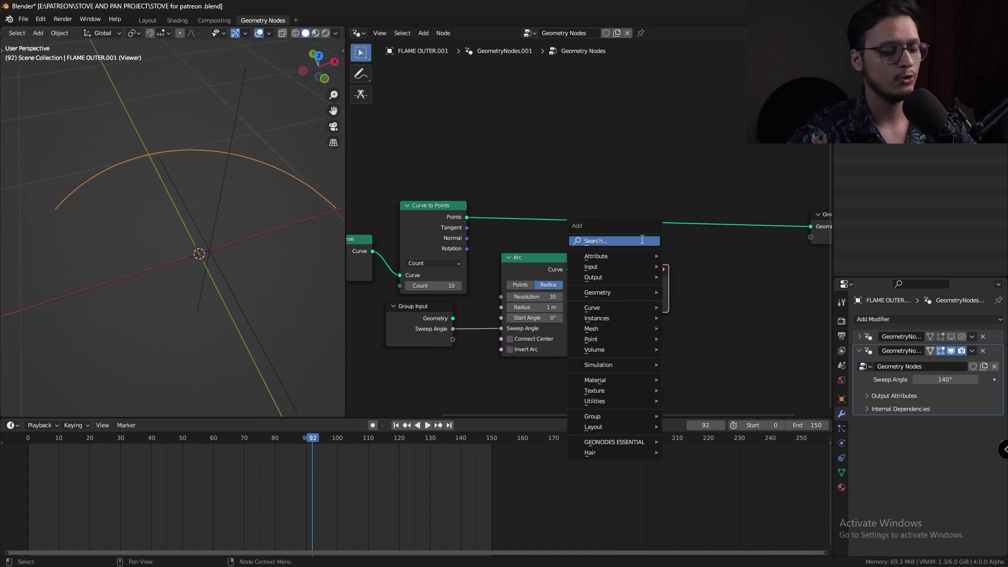
text(ins)
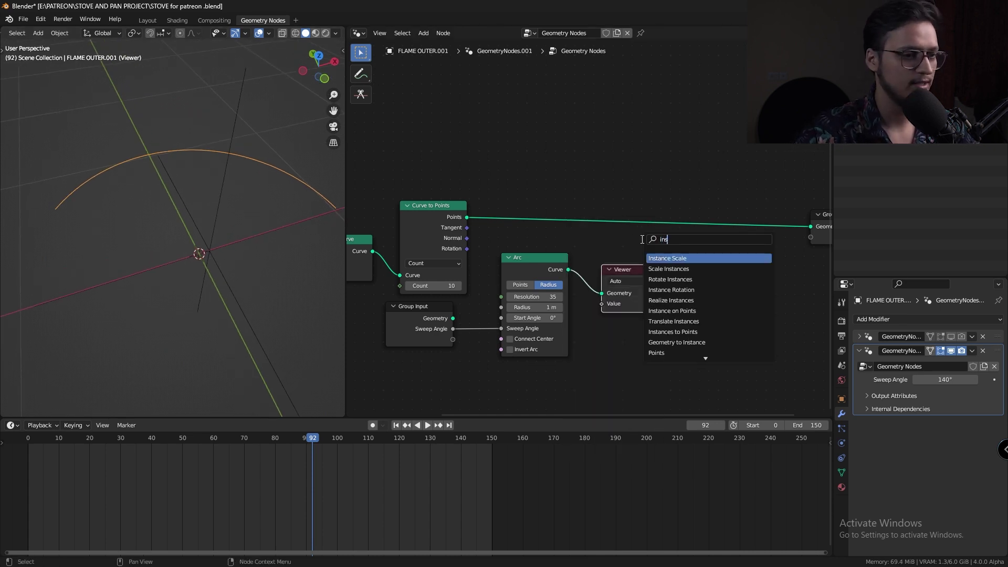
click(672, 311)
click(742, 281)
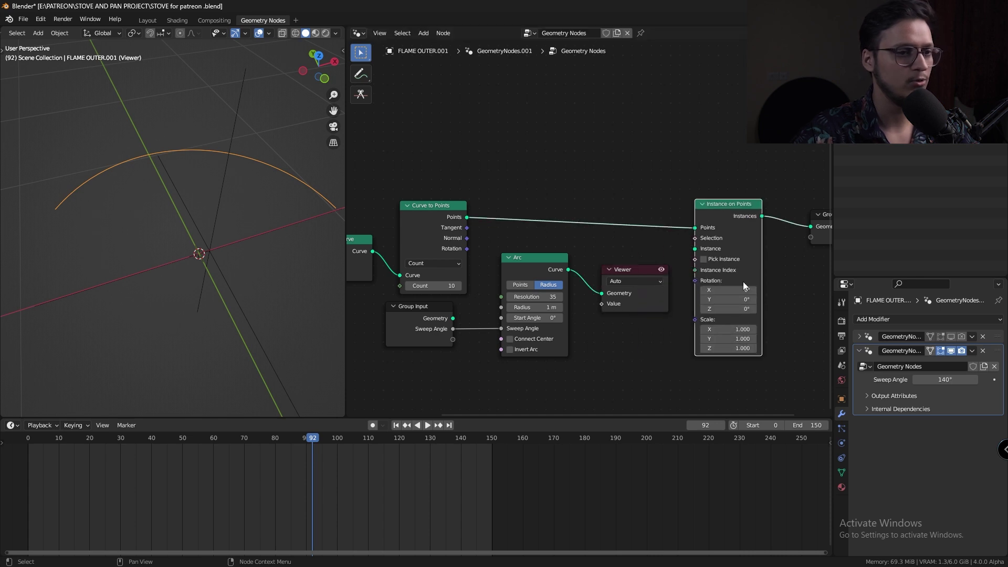
Connect the Arc node's Curve output to the Instance input of Instance on Points.
middle_drag(632, 231, 540, 234)
drag(652, 229, 673, 218)
drag(475, 274, 623, 242)
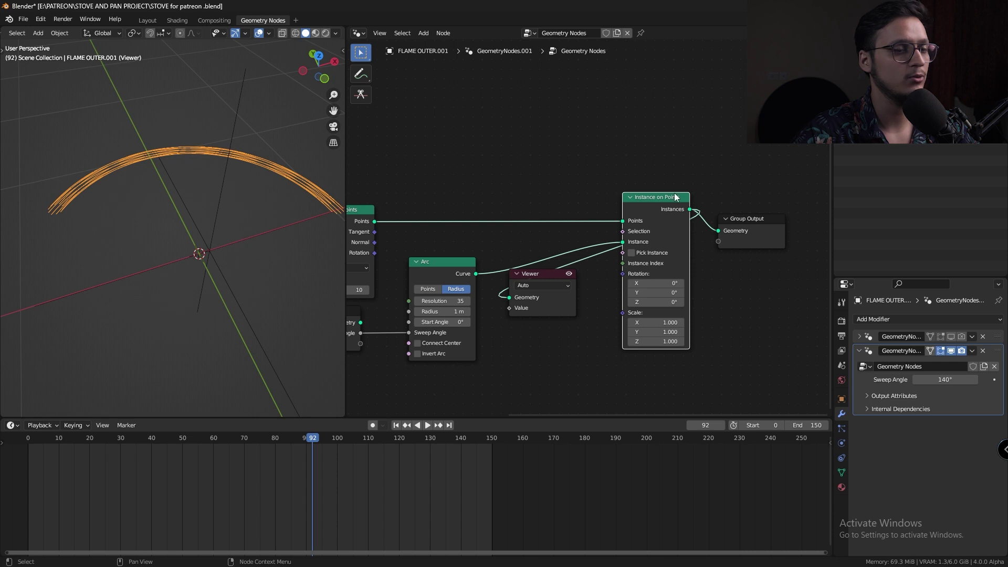
middle_drag(240, 231, 245, 238)
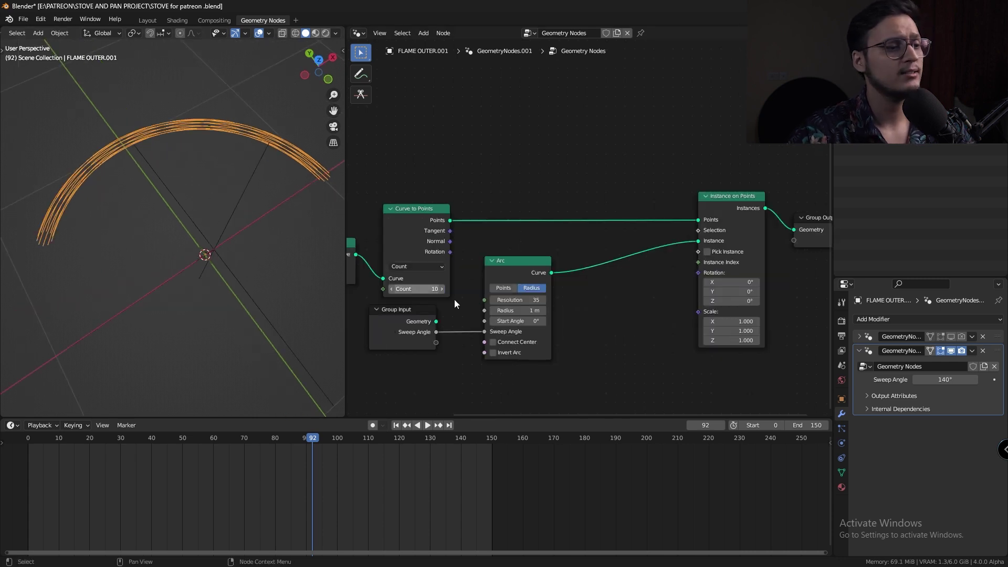
Preview the Arc and Curve to Points outputs in turn to compare the instanced curve with the points.
ctrl+shift+click(490, 266)
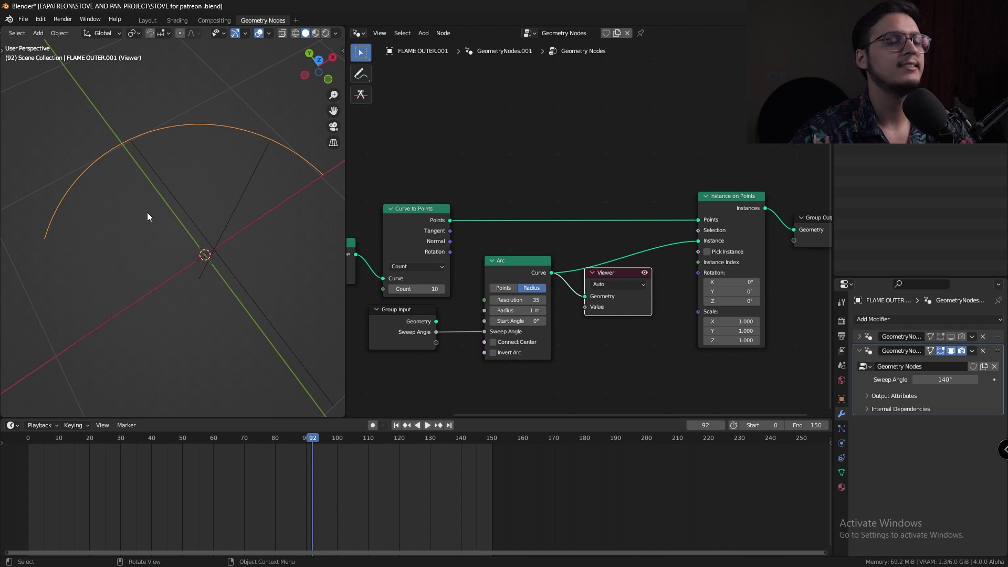
ctrl+shift+click(423, 236)
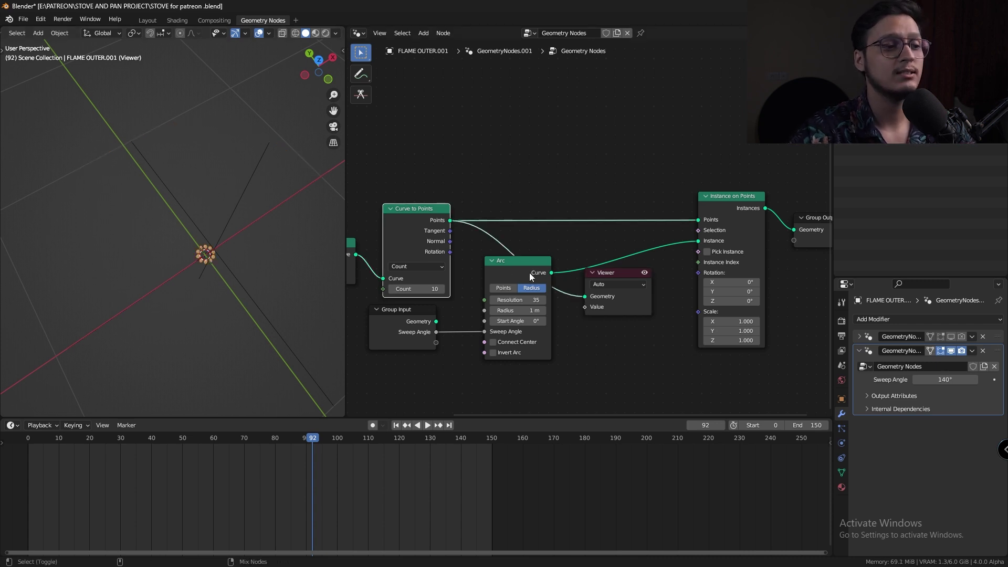
ctrl+shift+click(529, 272)
ctrl+shift+click(421, 220)
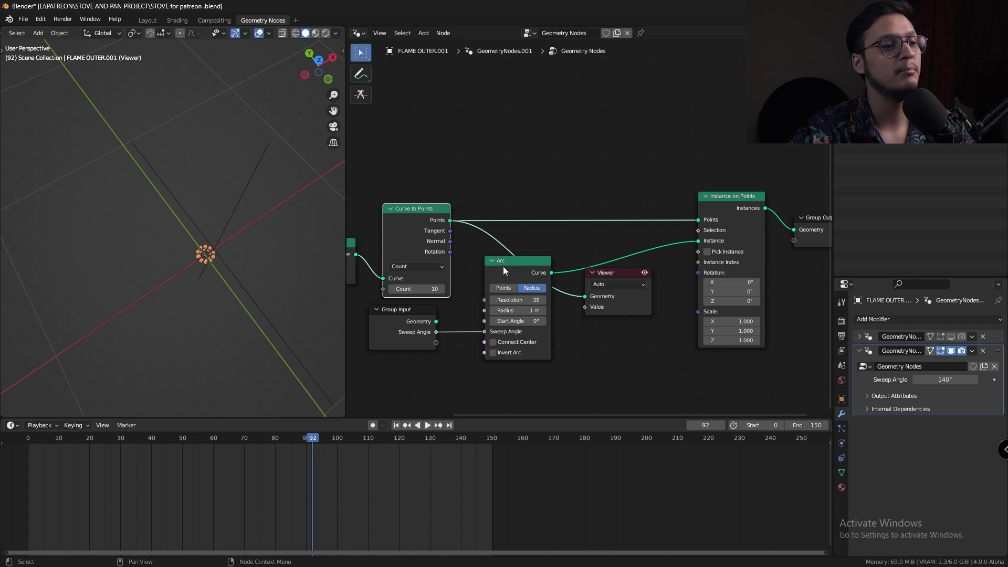
click(531, 267)
ctrl+shift+click(538, 273)
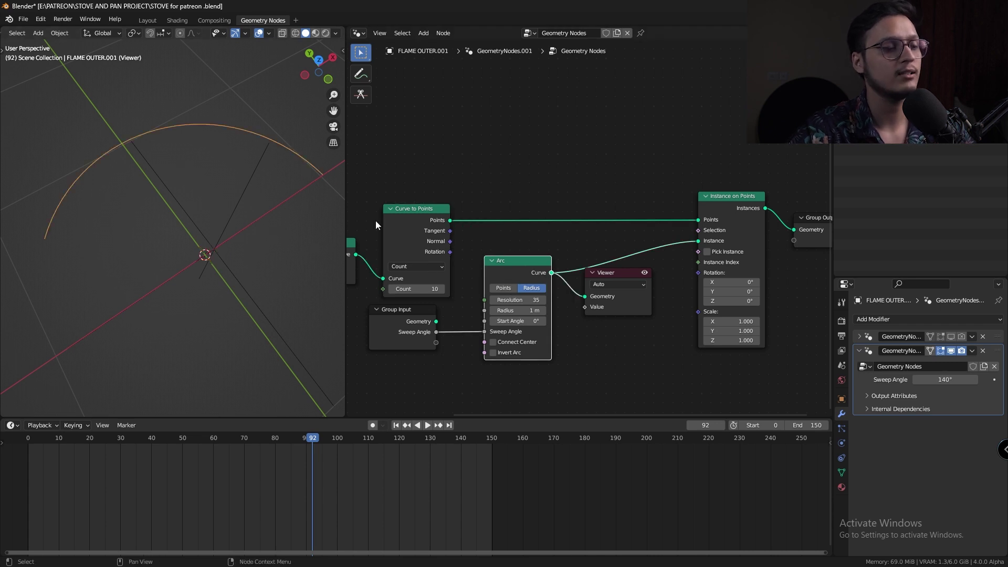
Insert a Transform Geometry node after the Arc node, moving the Viewer node aside to make room.
drag(615, 273, 708, 282)
key(shift+a)
text(tr)
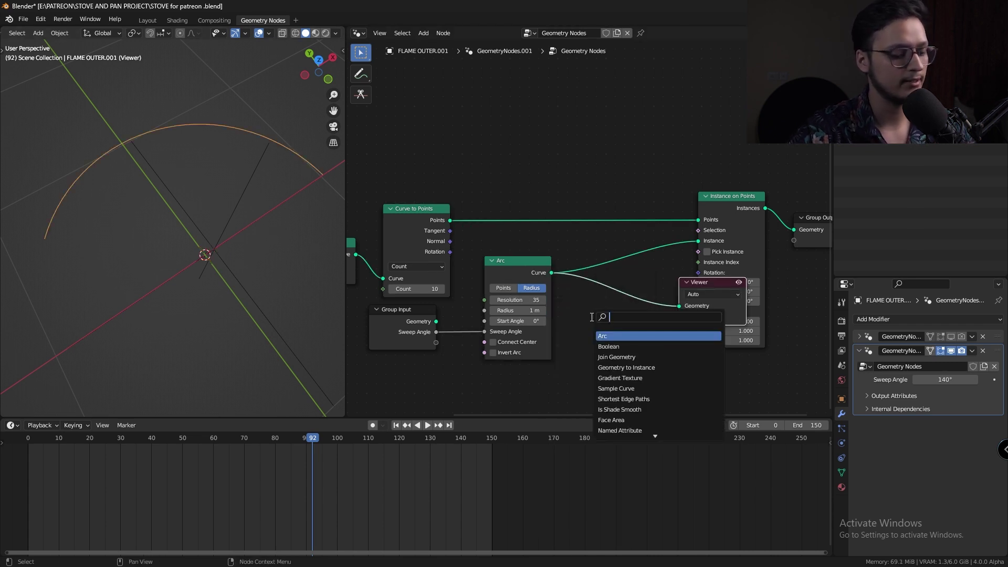
text(a)
click(624, 336)
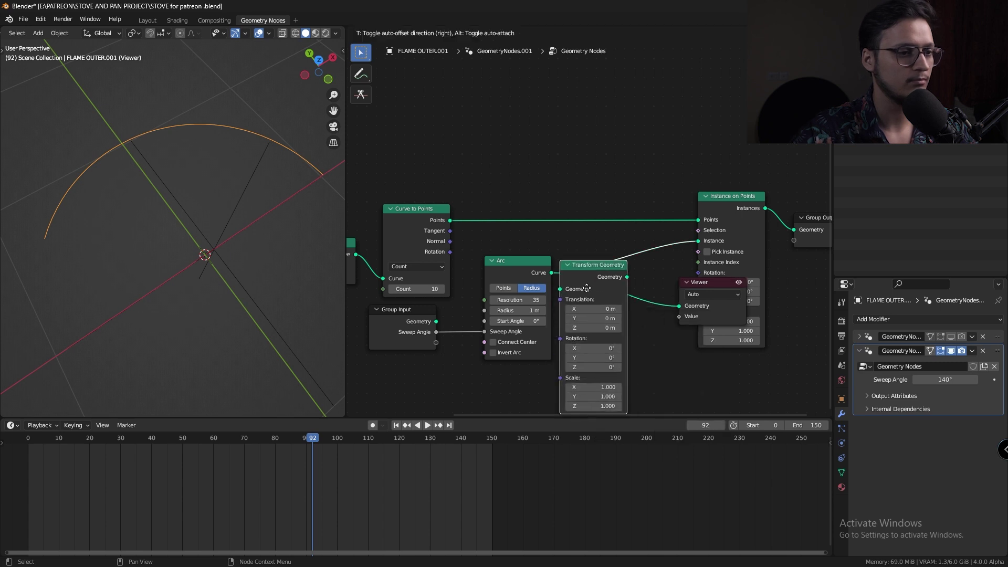
middle_drag(247, 252, 131, 244)
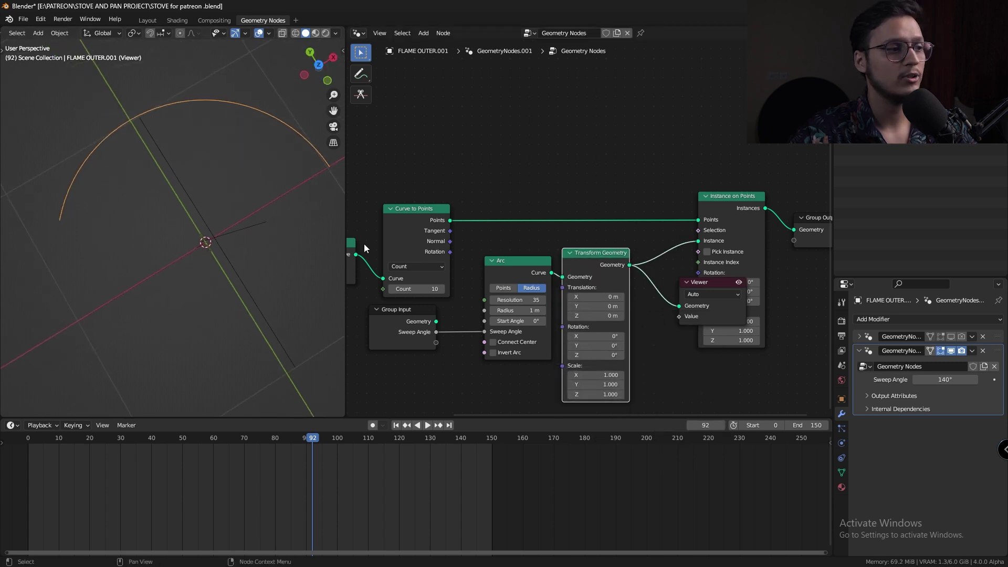
Set the Transform Geometry node's X translation to -1 m.
click(603, 296)
text(1)
key(Return)
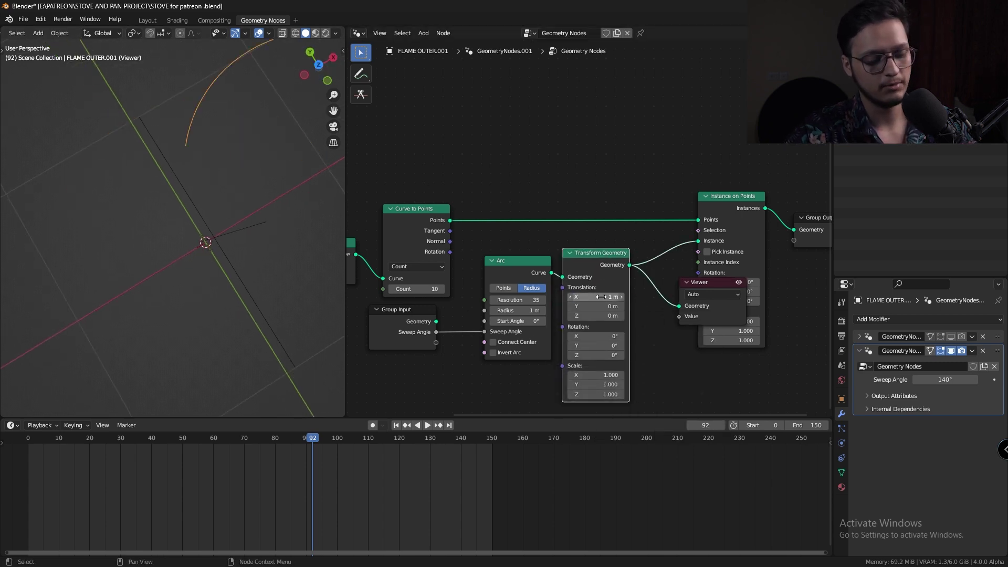
key(minus)
middle_drag(185, 243, 228, 259)
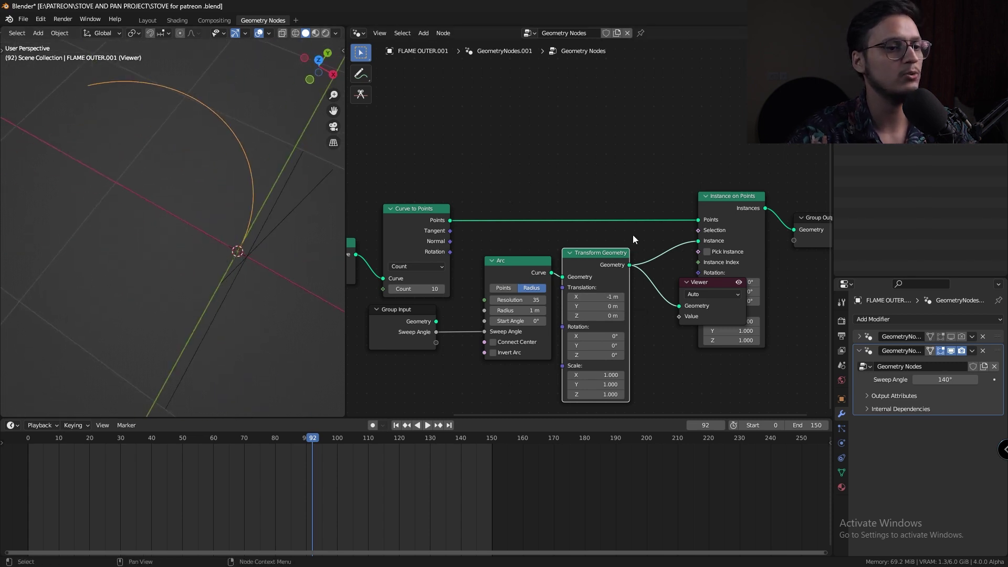
Preview the Instance on Points output and examine how the arcs start from the points around the origin.
middle_drag(735, 204, 573, 222)
ctrl+shift+click(580, 220)
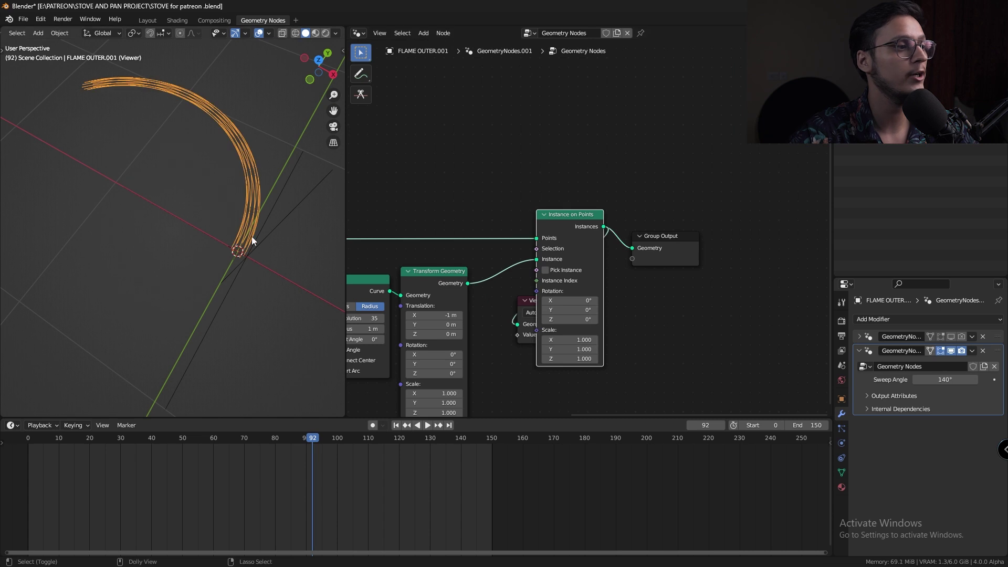
middle_drag(251, 236, 272, 285)
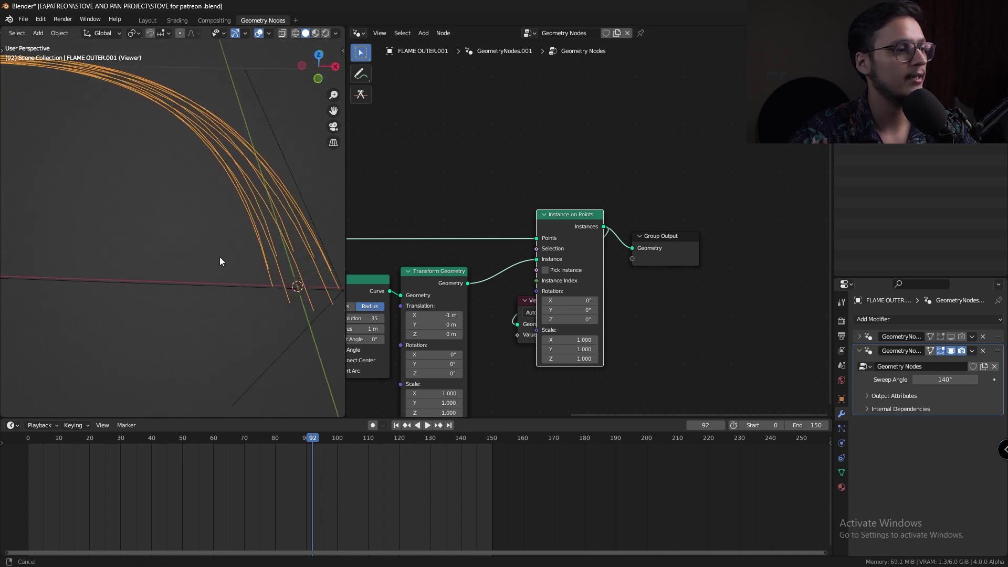
middle_drag(219, 261, 221, 250)
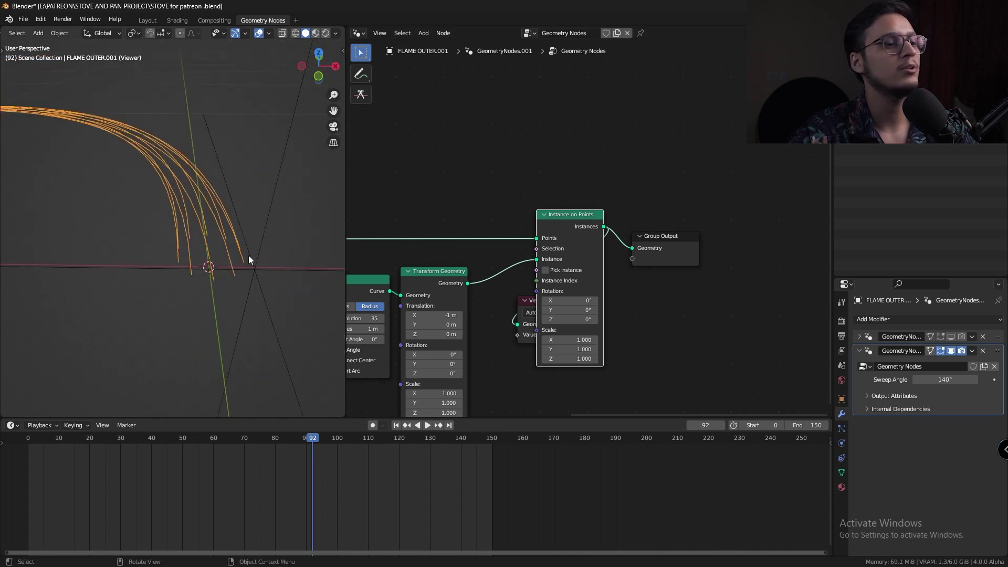
middle_drag(424, 330, 432, 328)
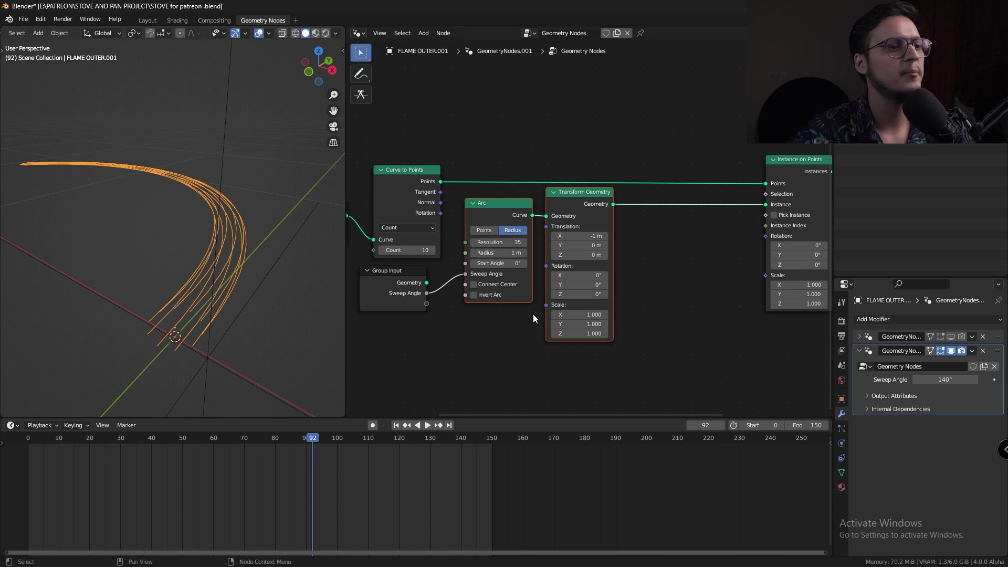
Duplicate the Transform Geometry node onto the link between the original and Instance on Points.
alt+drag(511, 330, 464, 333)
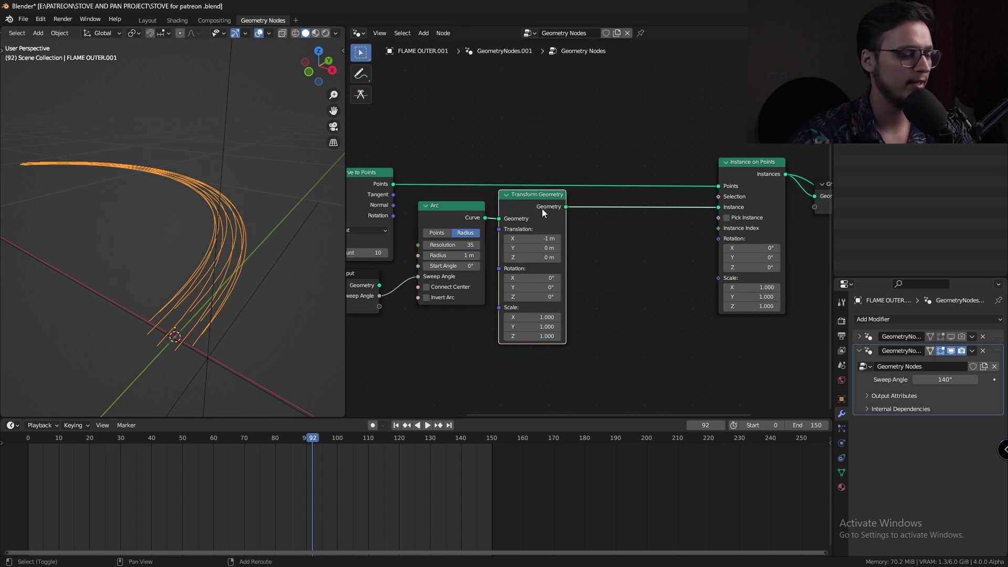
key(shift+d)
click(649, 212)
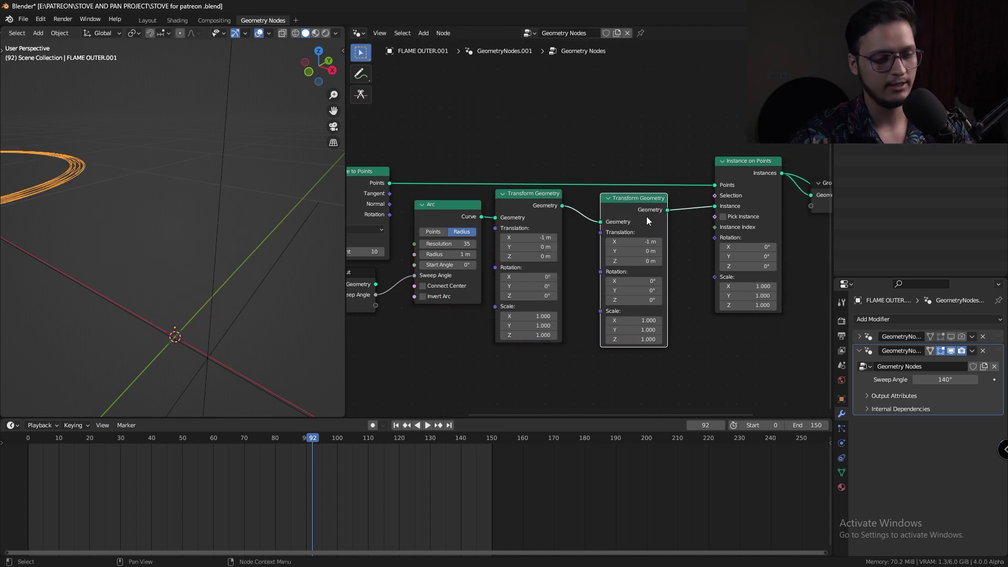
Reset the duplicated Transform Geometry node to its defaults and set its Y rotation to 90°.
key(BackSpace)
mouse_move(634, 291)
mouse_down()
mouse_move(654, 291)
mouse_move(632, 292)
mouse_up()
text(90)
key(Return)
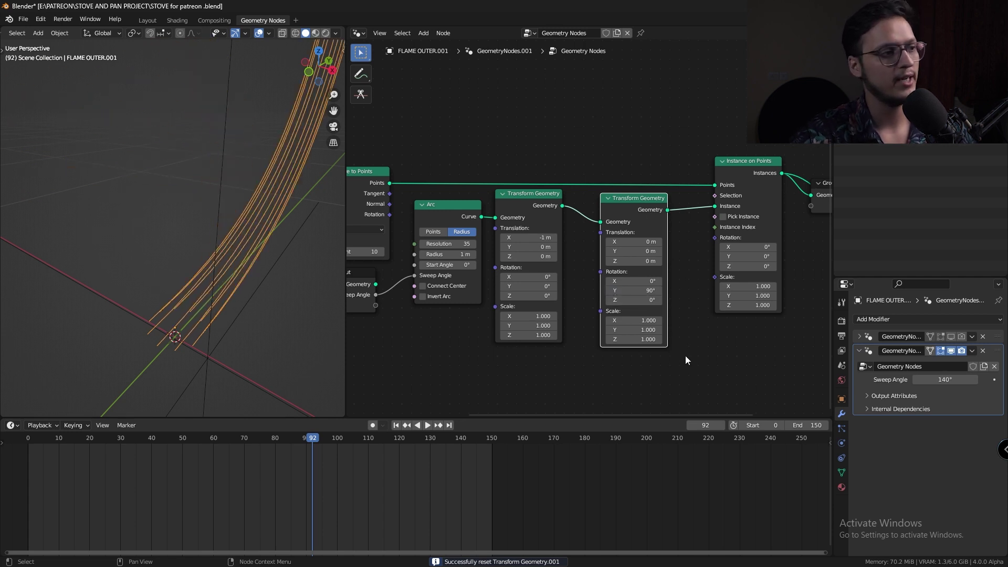
middle_drag(240, 296, 192, 276)
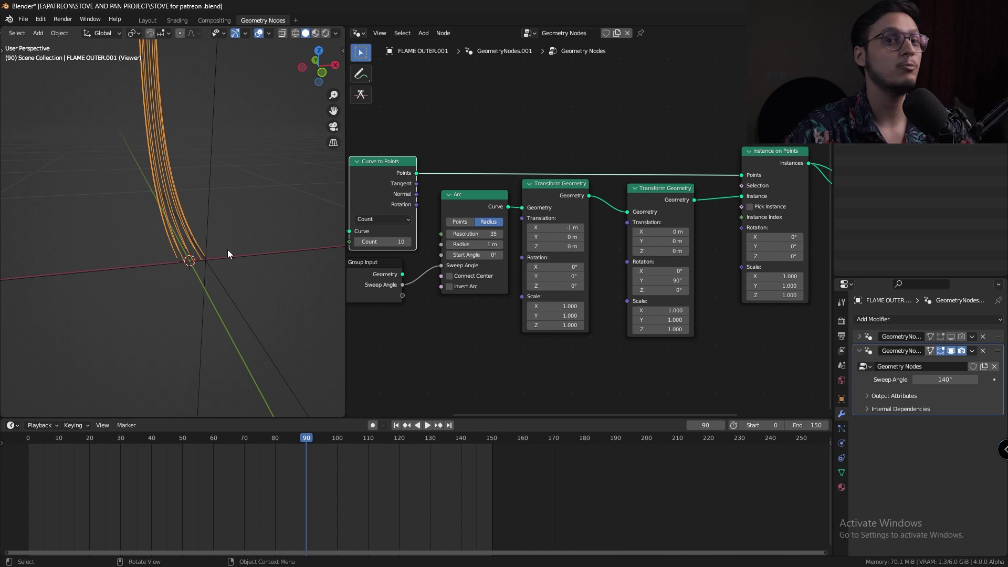
Add an Align Euler to Vector node with its Vector input fed by the Normal output of Curve to Points.
middle_drag(362, 121, 408, 121)
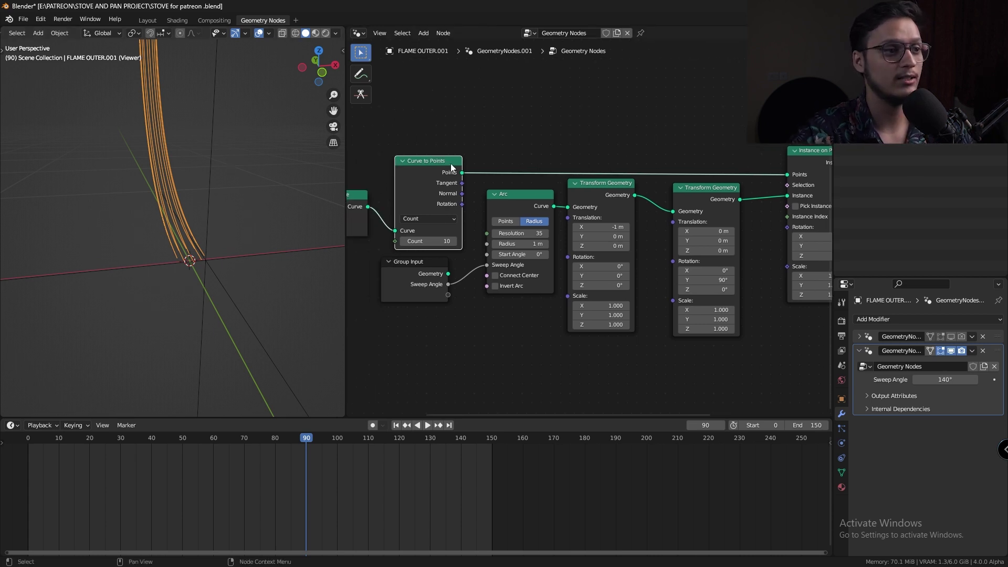
middle_drag(438, 220, 443, 164)
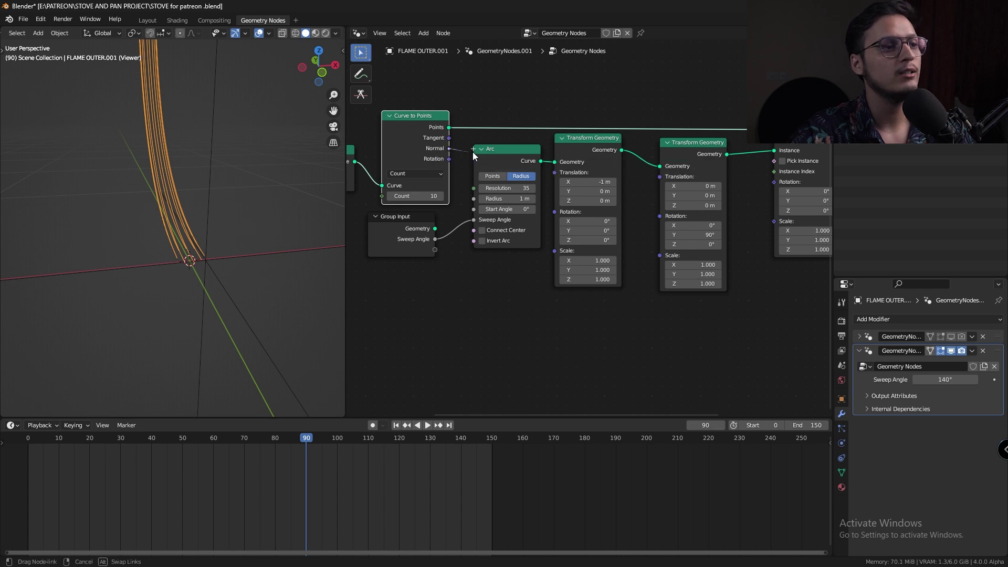
drag(473, 153, 569, 340)
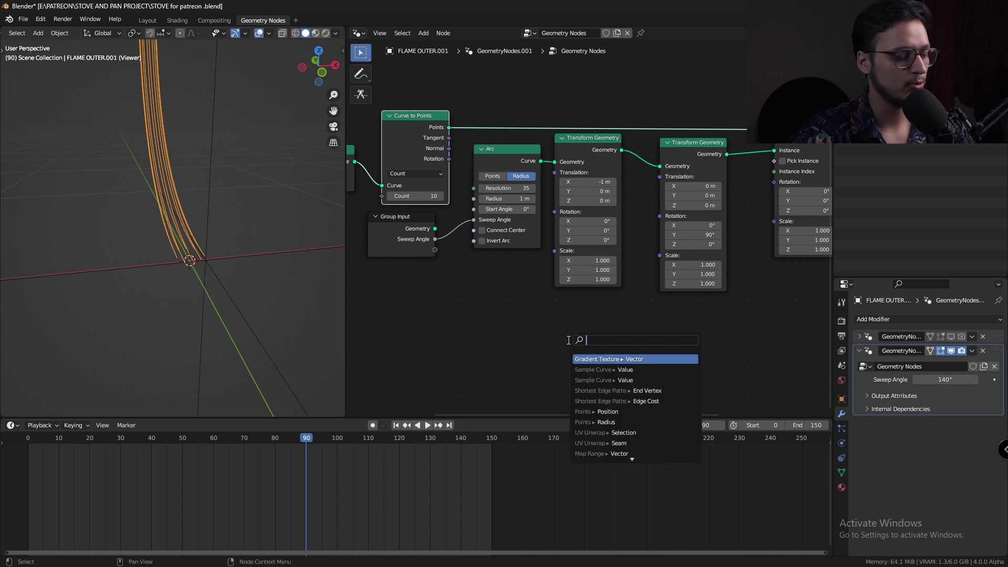
text(eu)
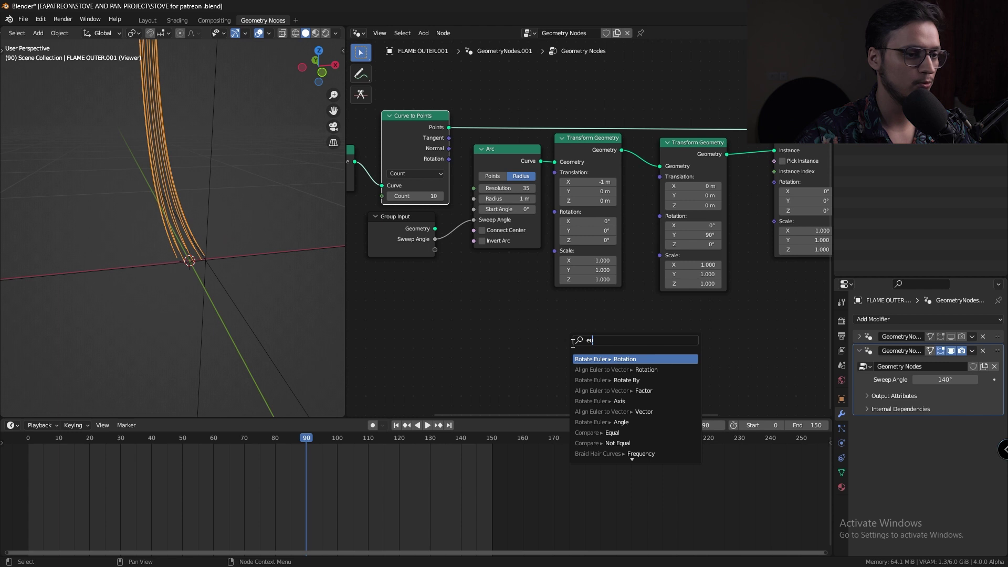
click(609, 370)
drag(617, 360, 618, 381)
Connect the Align Euler to Vector node's Rotation output to the Rotation input of Instance on Points.
middle_drag(681, 320, 583, 352)
drag(586, 353, 679, 216)
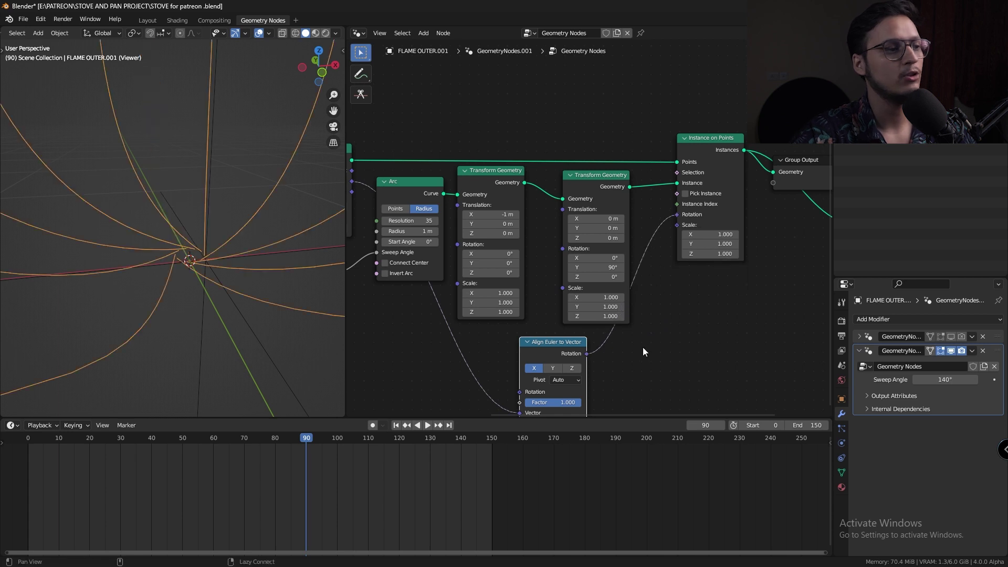
middle_drag(642, 340, 641, 305)
middle_drag(291, 283, 241, 247)
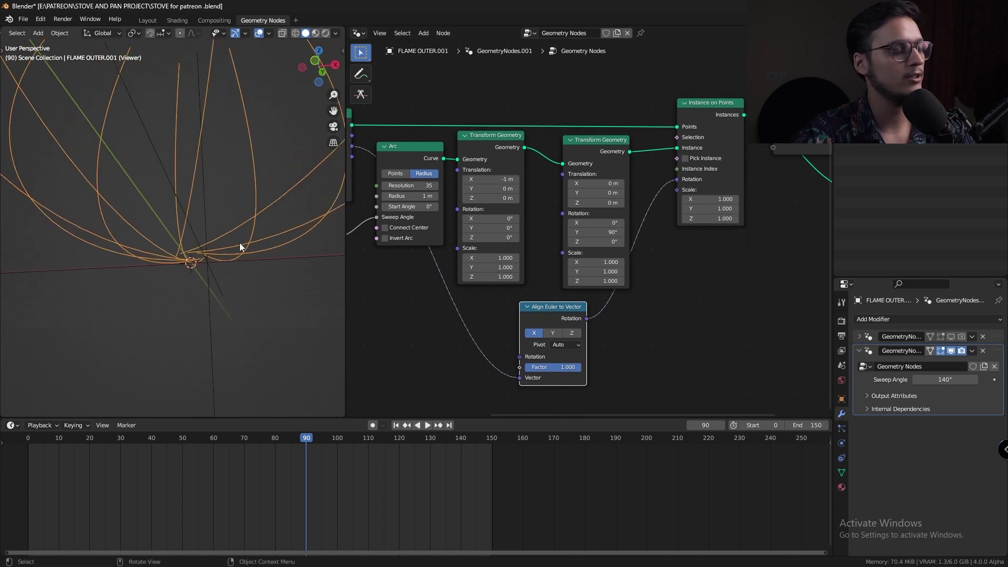
Set the Align Euler to Vector node's alignment axis to Y.
middle_drag(437, 339, 457, 287)
middle_drag(232, 273, 208, 238)
click(572, 282)
scroll(197, 270, up, 6)
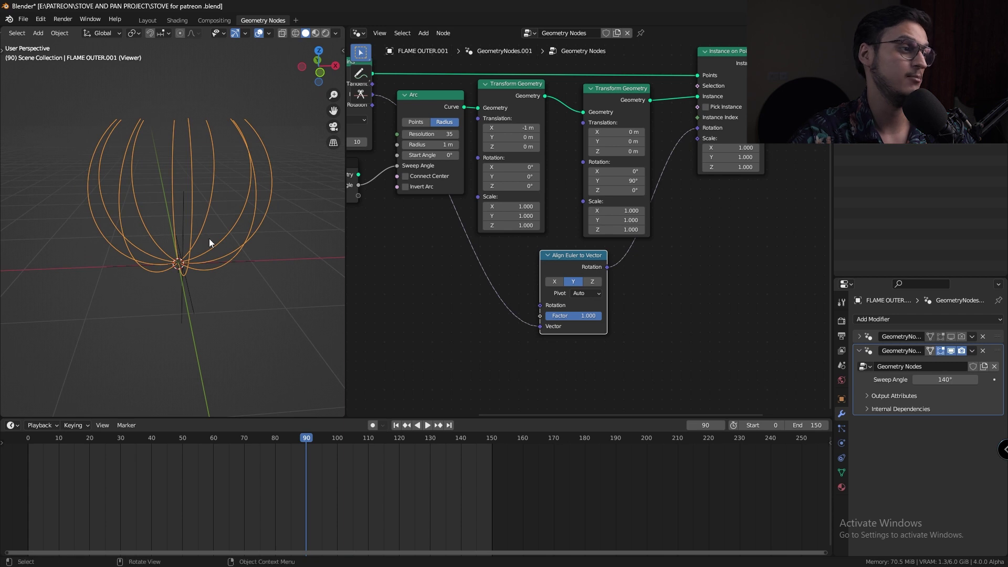
scroll(209, 238, up, 3)
Add a Value node driving the Scale input of Instance on Points.
middle_drag(672, 220, 684, 255)
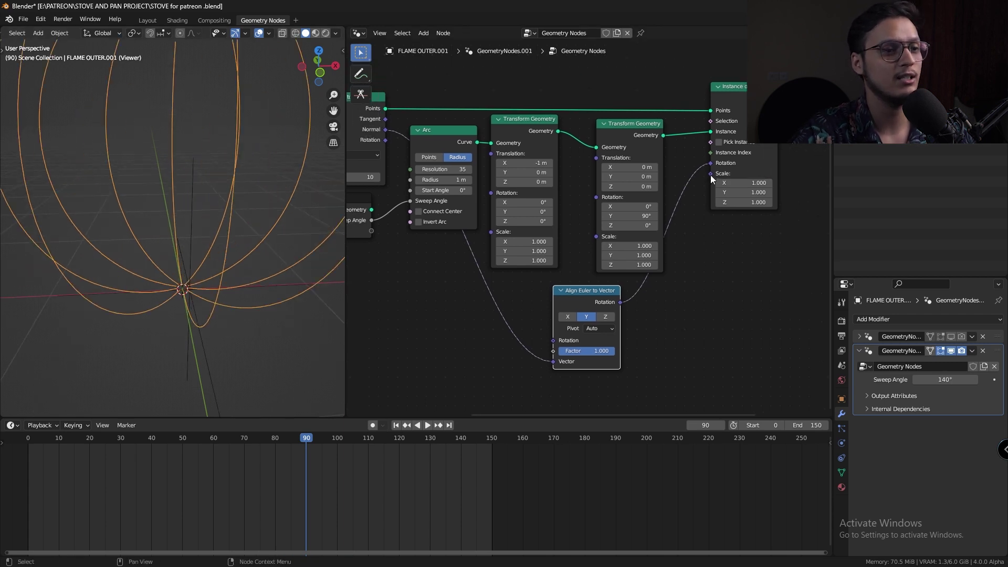
drag(710, 174, 708, 260)
text(va)
click(695, 271)
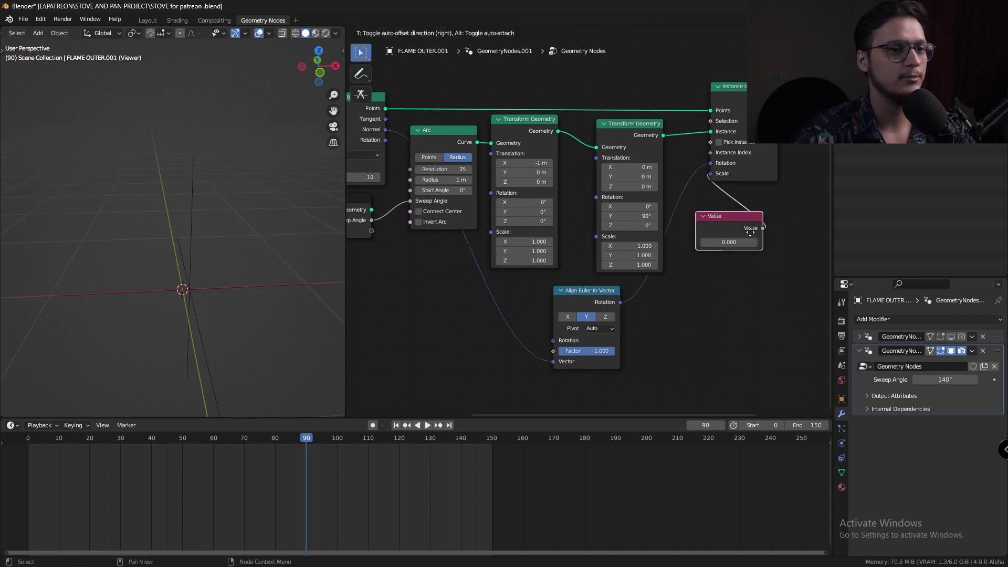
click(761, 207)
Set the Value node controlling the instance scale to 0.010.
scroll(177, 296, up, 5)
shift+middle_drag(223, 320, 206, 259)
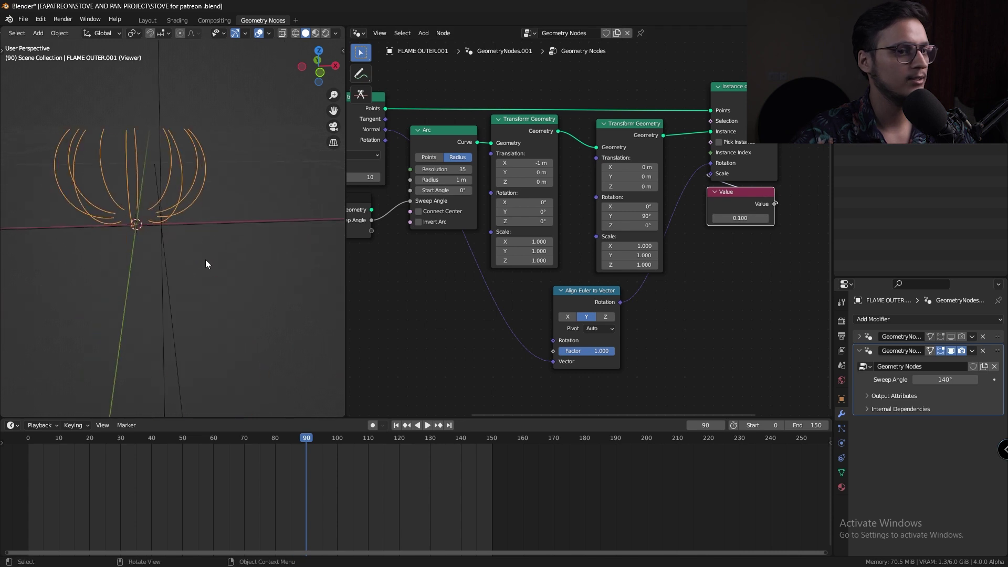
scroll(205, 260, up, 2)
middle_drag(158, 234, 173, 248)
shift+drag(742, 219, 695, 218)
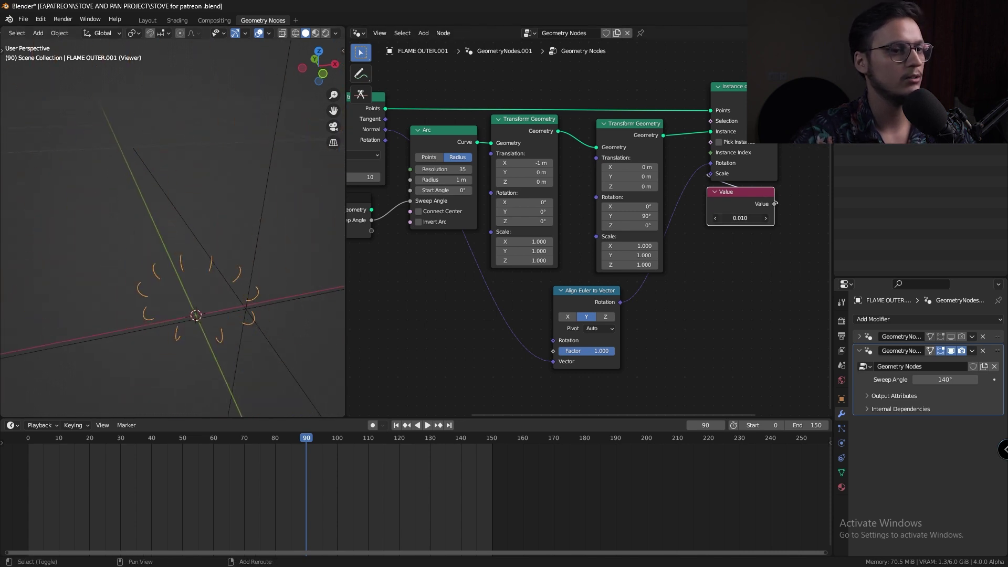
Expose the Curve to Points Count through the Group Input node below it and set the modifier's Count to 44.
middle_drag(486, 280, 628, 287)
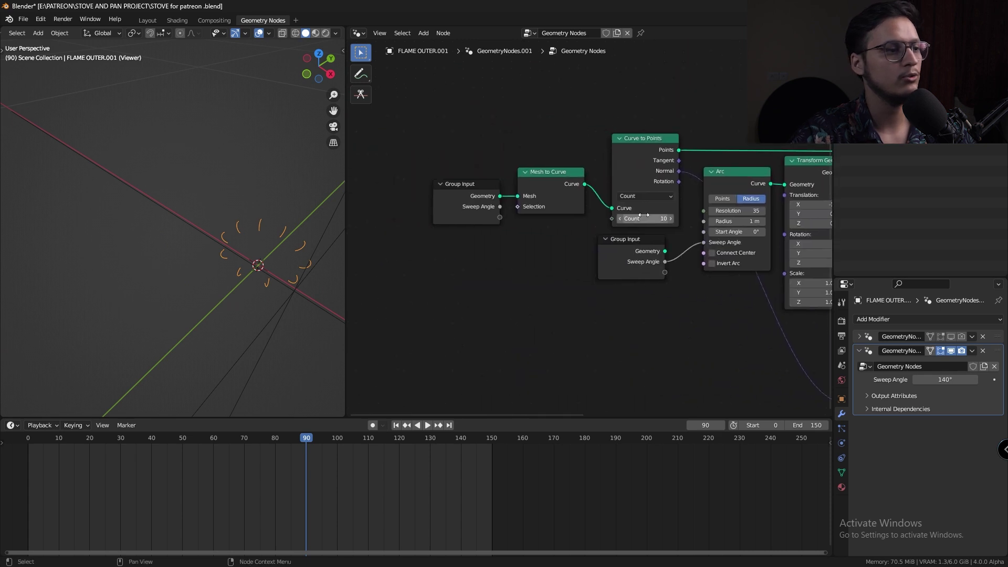
drag(645, 219, 656, 218)
drag(618, 255, 547, 252)
drag(613, 218, 569, 259)
middle_drag(570, 259, 500, 262)
drag(945, 392, 987, 393)
Insert a Realize Instances node between Instance on Points and Group Output.
middle_drag(762, 309, 471, 332)
scroll(518, 290, down, 2)
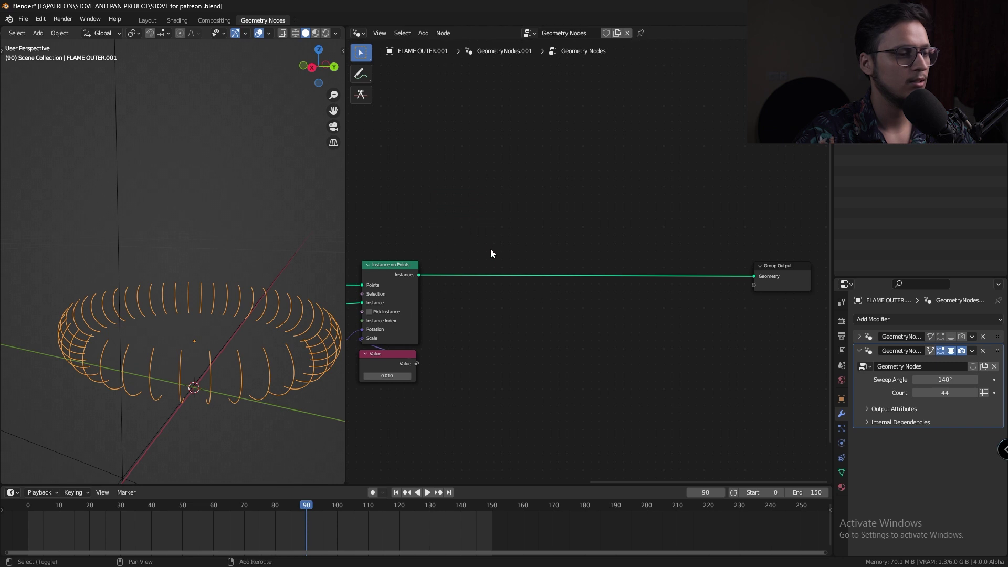
key(shift+a)
text(real)
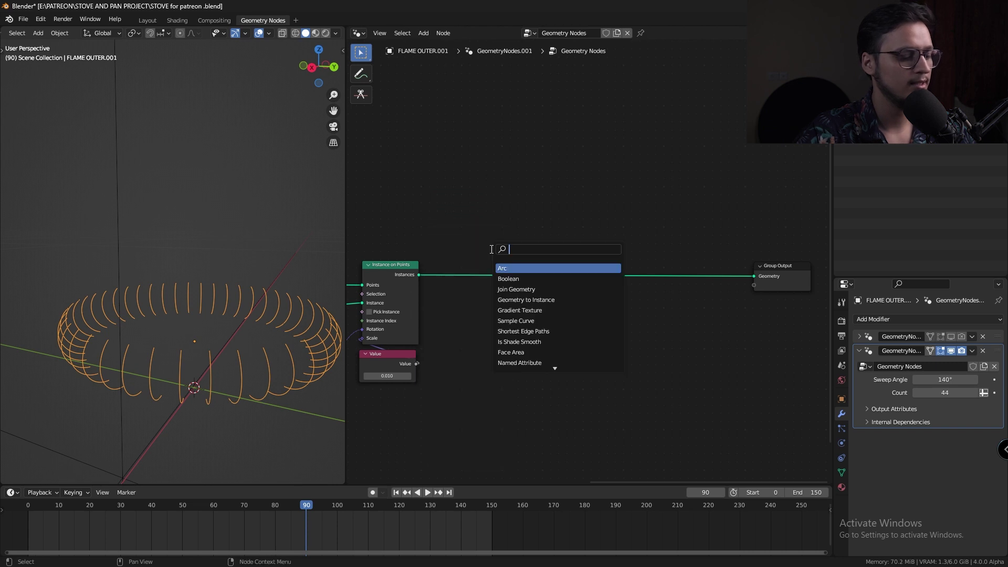
key(Return)
click(473, 286)
drag(472, 285, 468, 278)
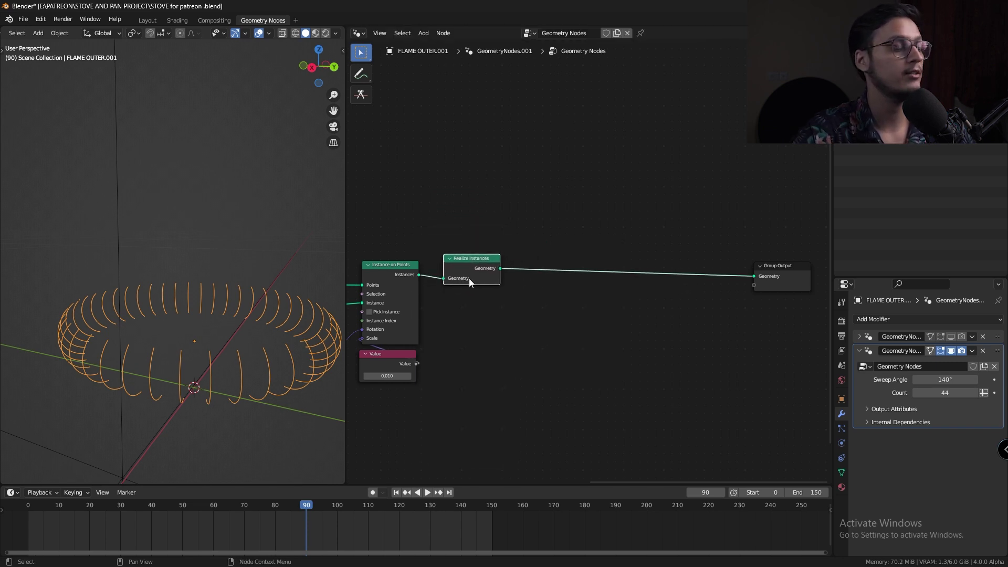
Insert a Trim Curve node between Realize Instances and Group Output.
middle_drag(515, 288, 479, 289)
key(shift+a)
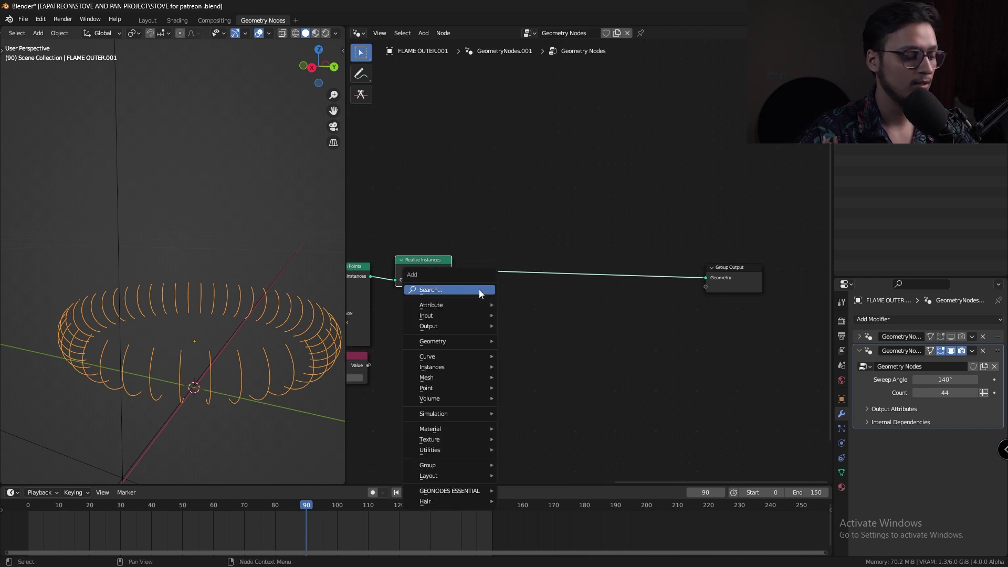
text(trim)
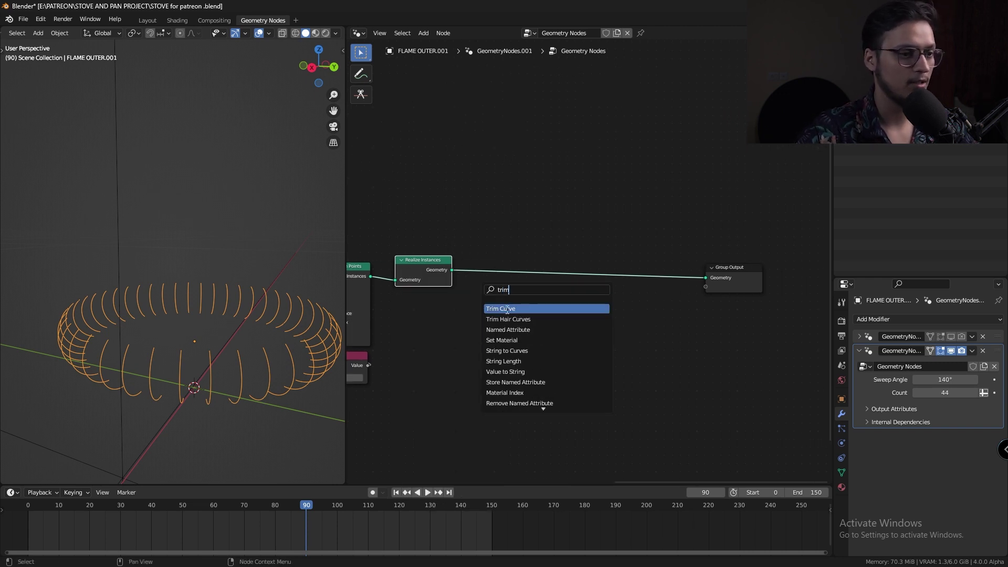
click(507, 309)
click(521, 292)
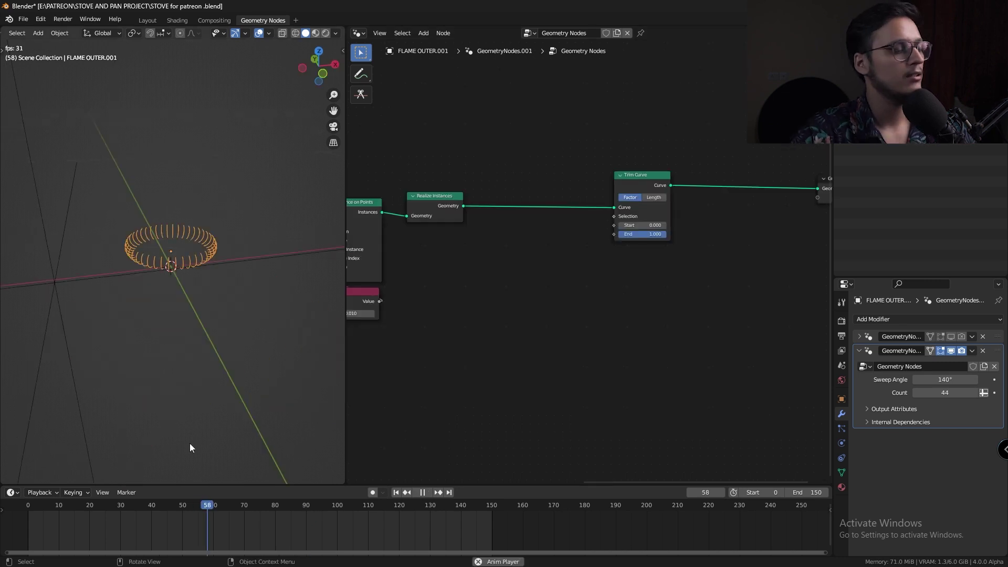
Play the animation and examine the ring of curves together with the moving empty from several angles.
key(space)
click(395, 492)
middle_drag(207, 261, 463, 289)
key(space)
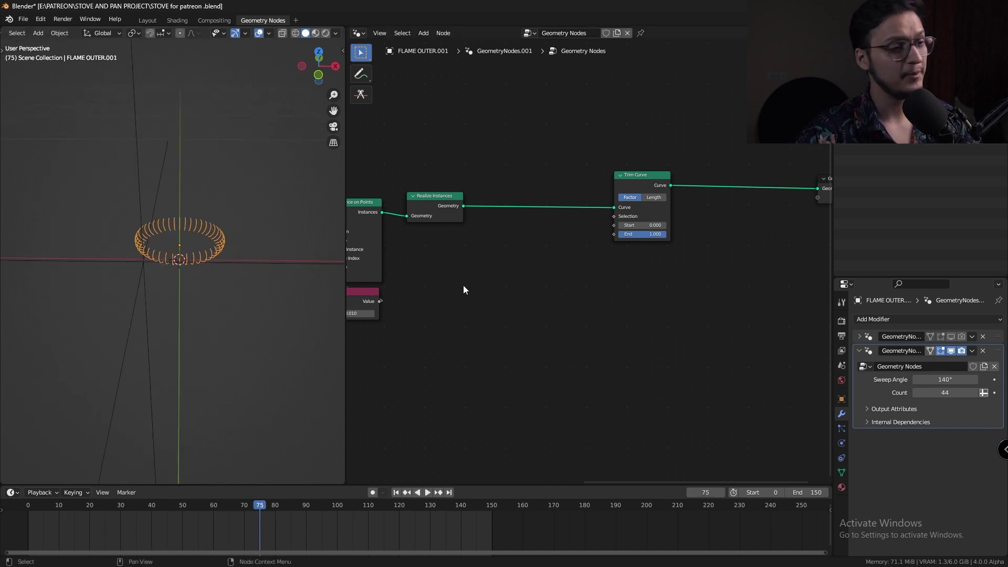
mouse_move(153, 251)
middle_down()
mouse_move(171, 261)
mouse_move(143, 264)
middle_up()
Add a Grid node above the Trim Curve node and preview its mesh through a Viewer node.
key(shift+a)
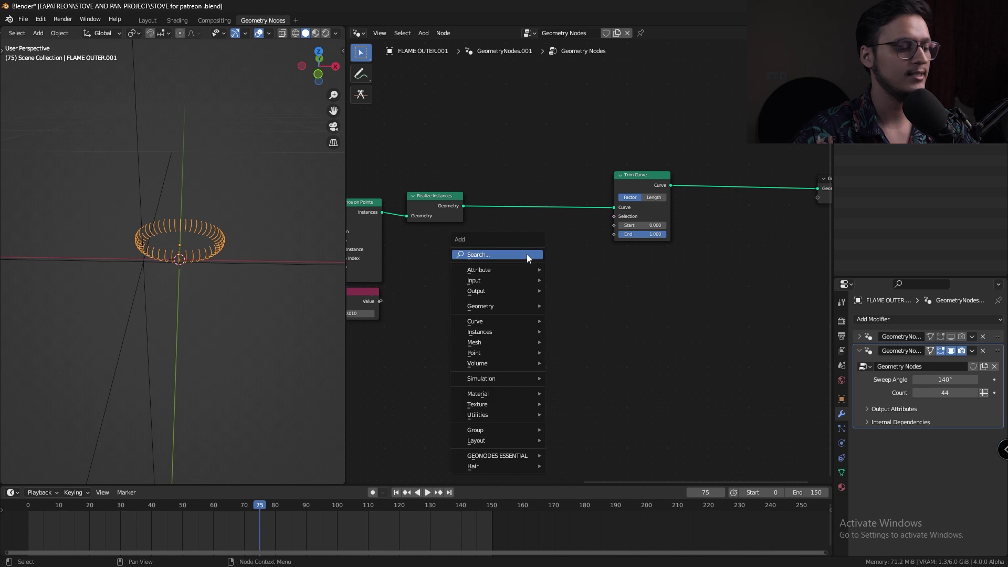
text(grid)
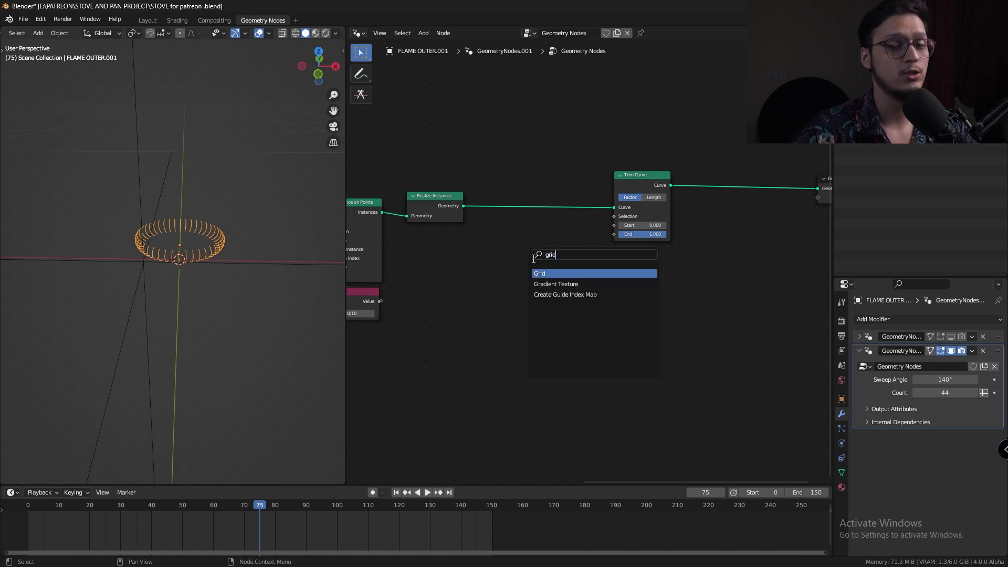
click(554, 273)
click(547, 121)
ctrl+shift+click(547, 121)
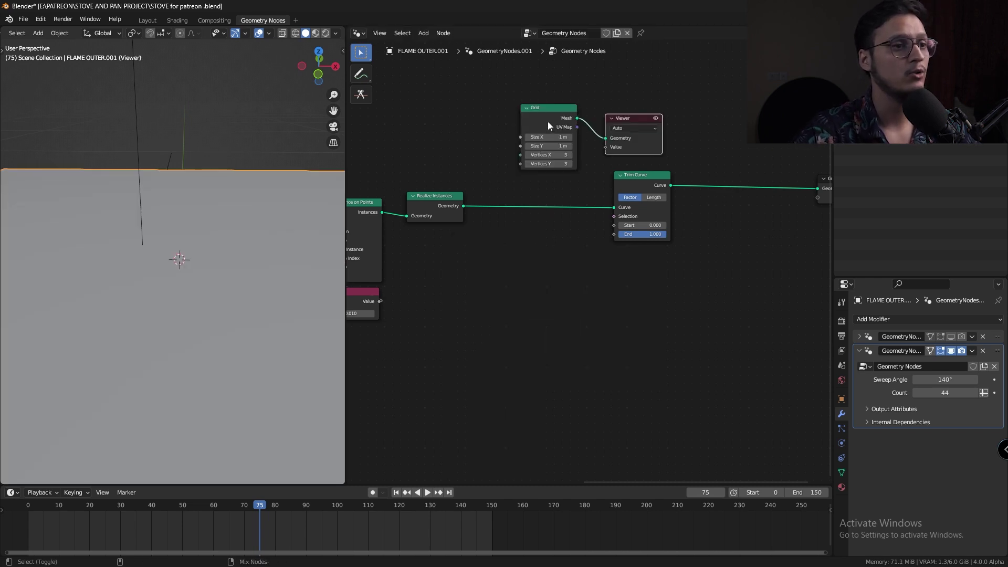
click(675, 142)
middle_drag(296, 246, 189, 262)
Add an Object Info node, pick Empty.003 in the scene as its object and set it to Relative.
key(shift+a)
text(o)
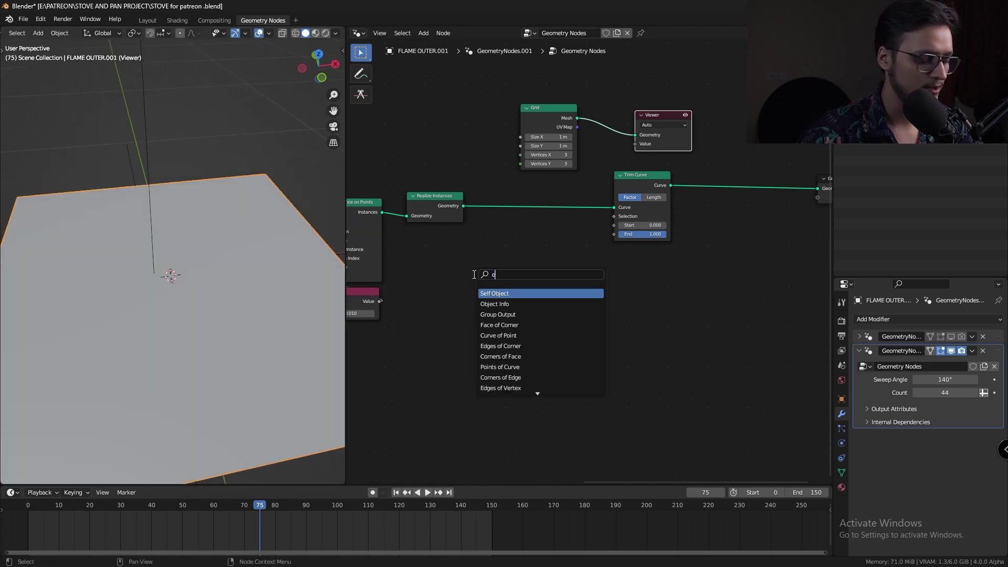
text(bj)
key(Down)
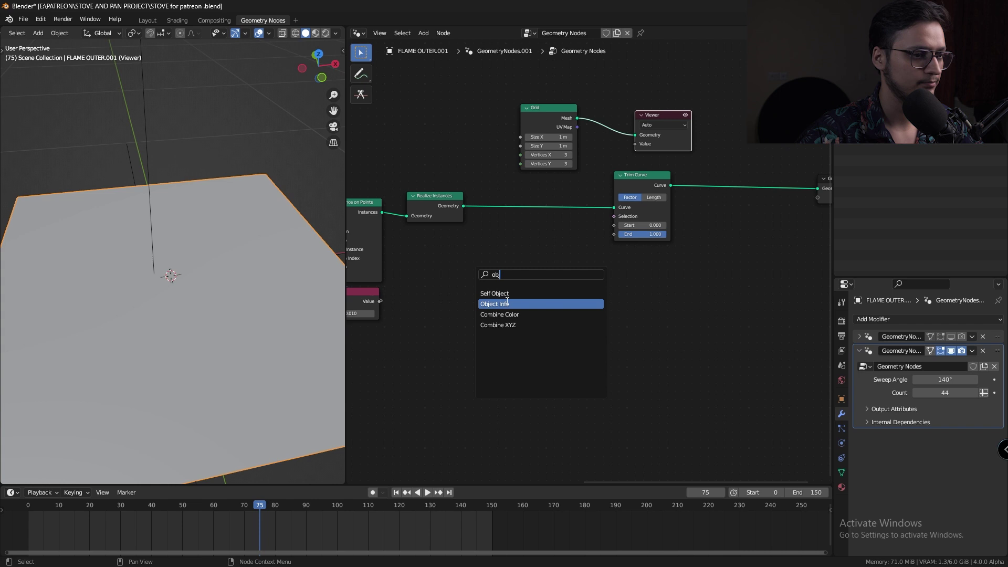
key(Return)
click(477, 324)
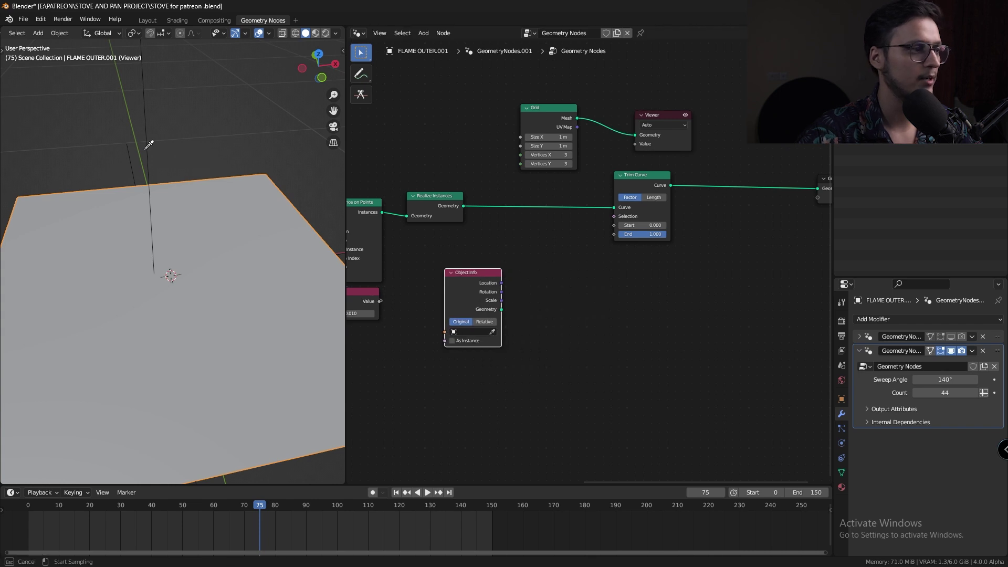
click(150, 120)
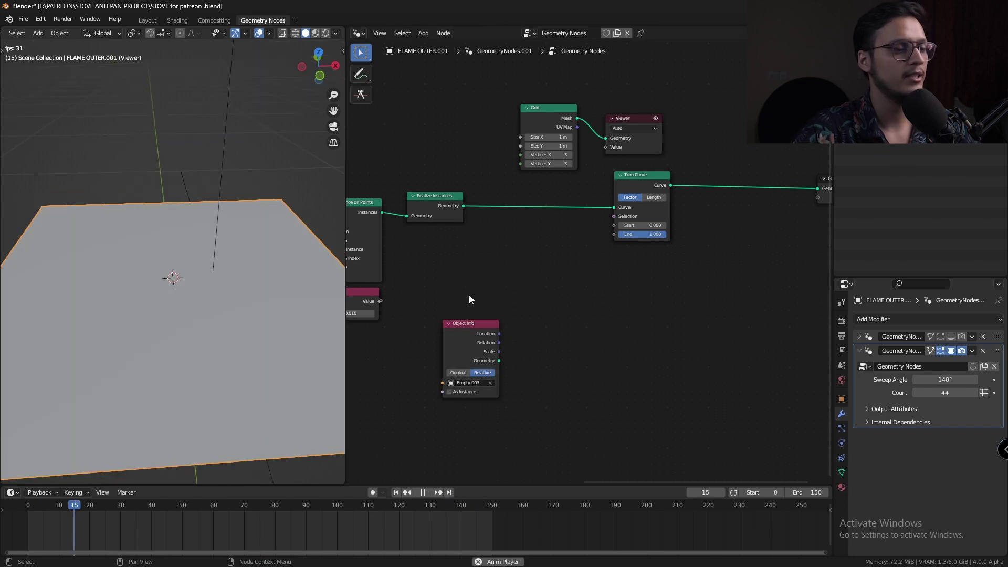
Add a Position node directly above the Object Info node.
key(shift+a)
text(position)
key(Return)
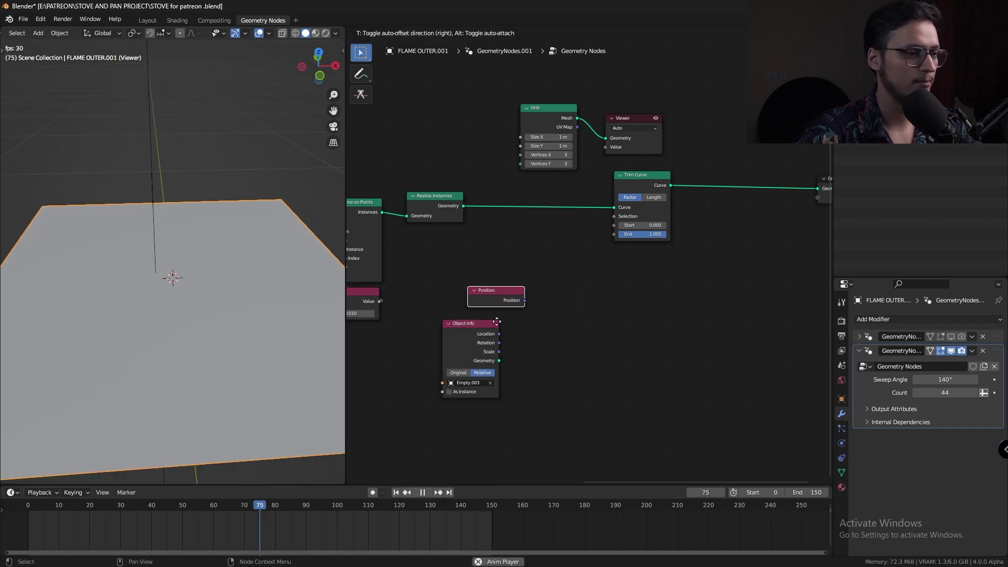
click(499, 319)
Add a Vector Math node set to Subtract and feed it Position minus the Object Info Location.
key(shift+a)
text(ve)
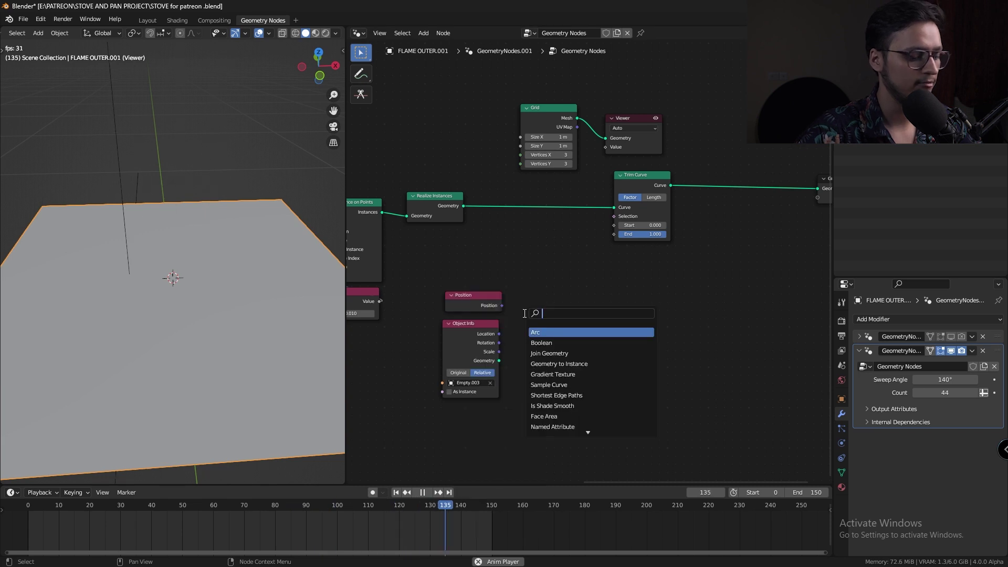
text(c)
key(Down)
key(Return)
click(544, 323)
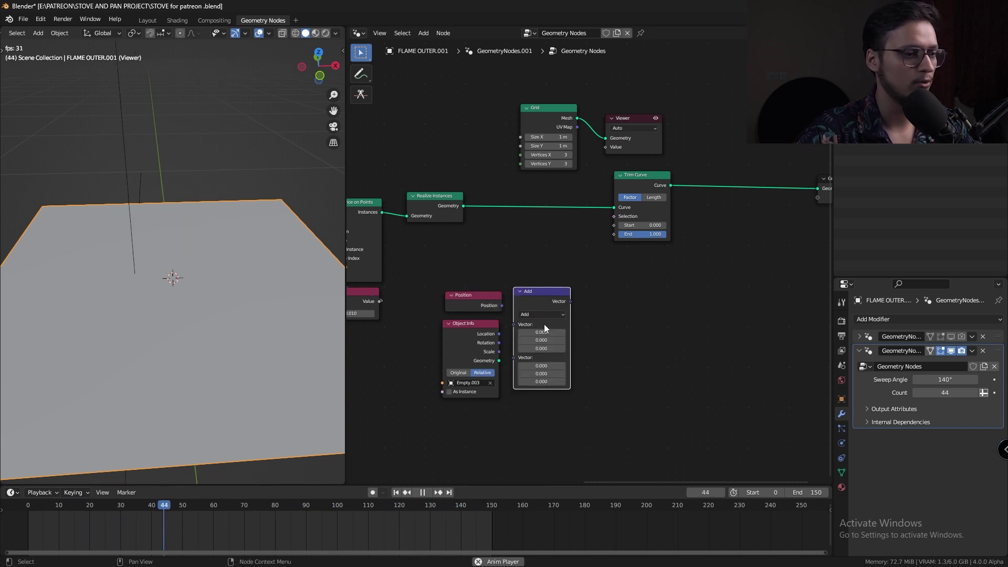
click(541, 313)
click(529, 332)
drag(501, 305, 513, 333)
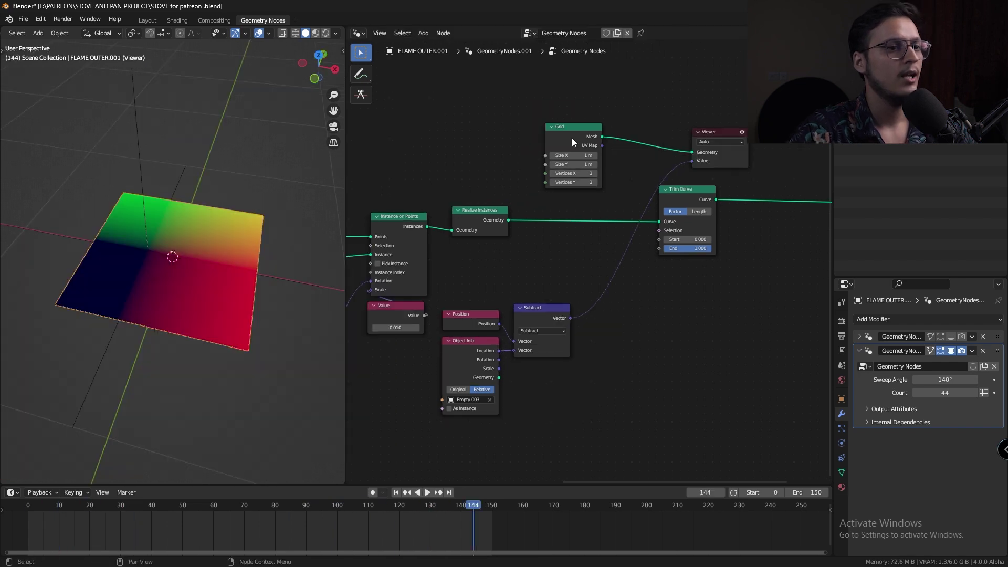
Move the Grid and Viewer nodes aside and inspect the subtracted vector colours on the grid.
drag(572, 138, 536, 137)
drag(735, 155, 682, 153)
scroll(228, 263, up, 3)
middle_drag(228, 264, 217, 265)
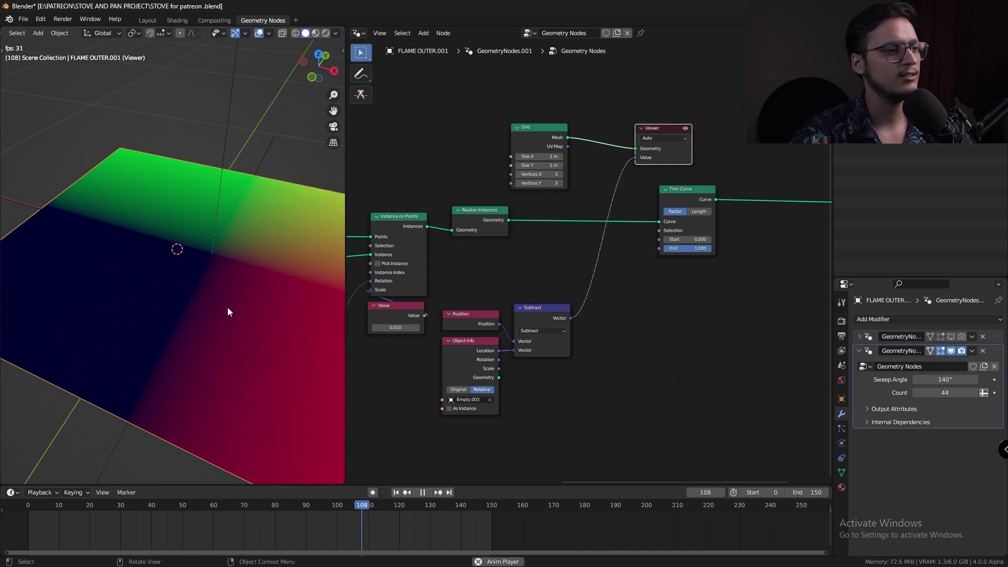
Insert a Linear Gradient Texture node between the Subtract node and the Viewer's Value input.
key(shift+a)
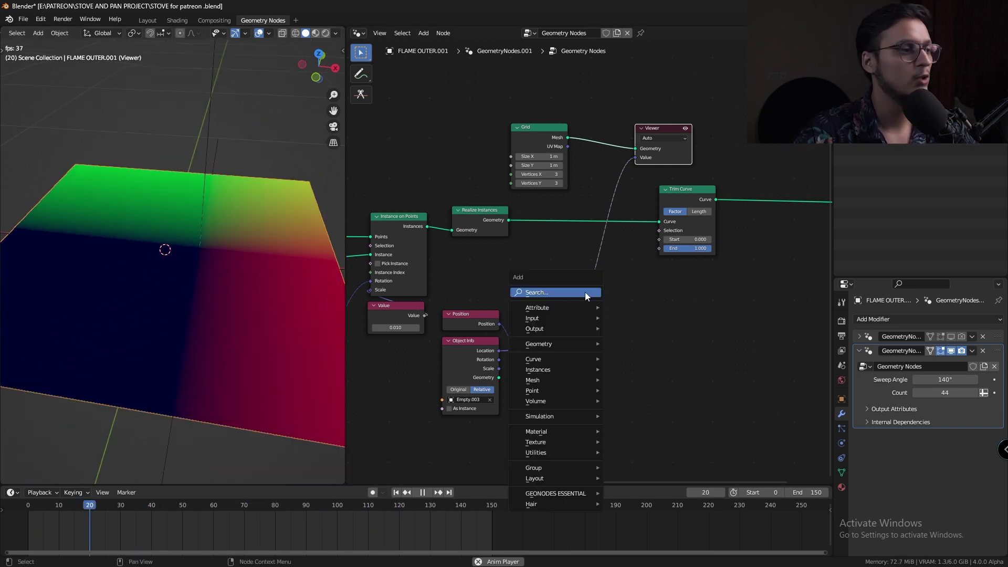
click(584, 292)
text(grad)
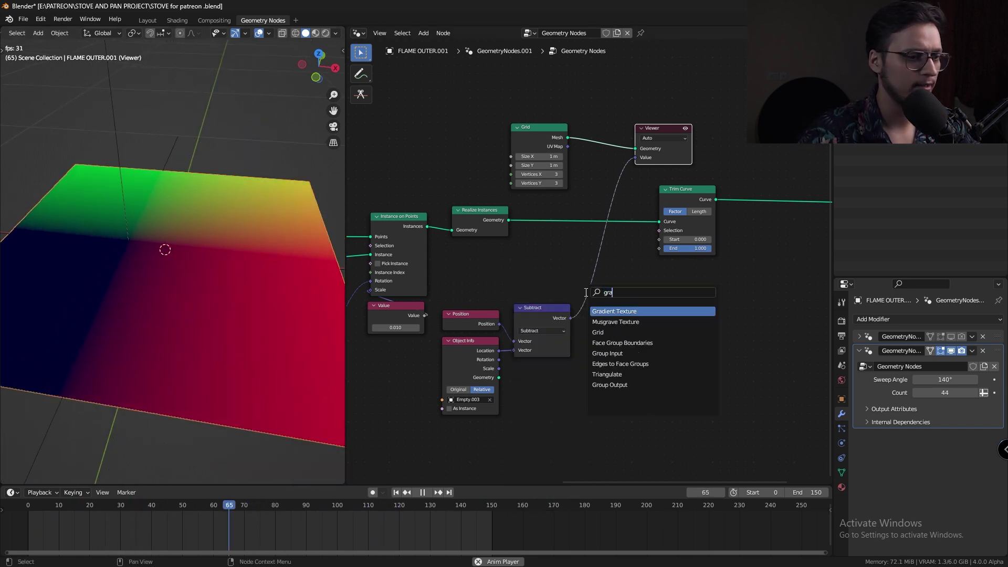
click(621, 313)
click(599, 297)
drag(615, 285, 591, 297)
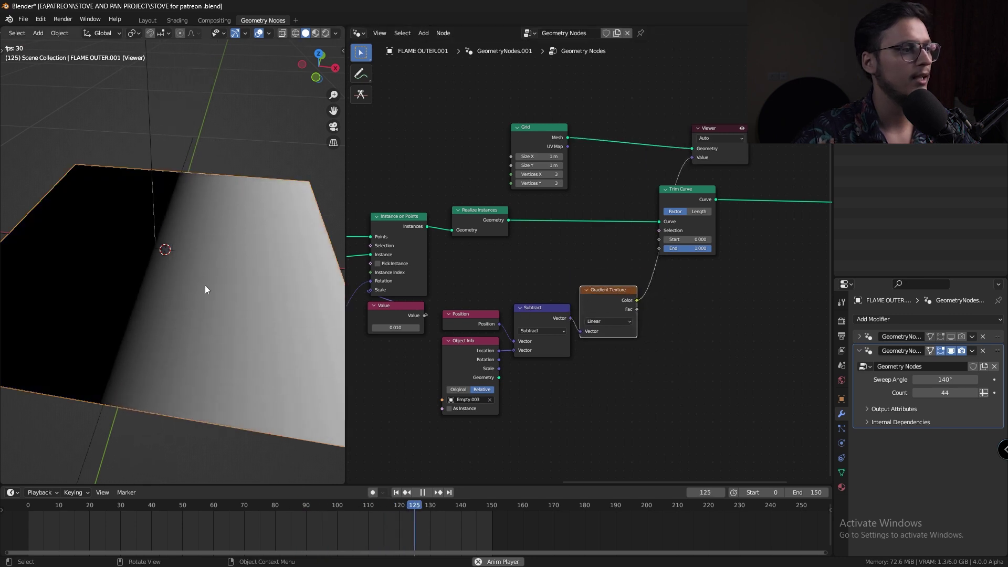
middle_drag(205, 285, 234, 263)
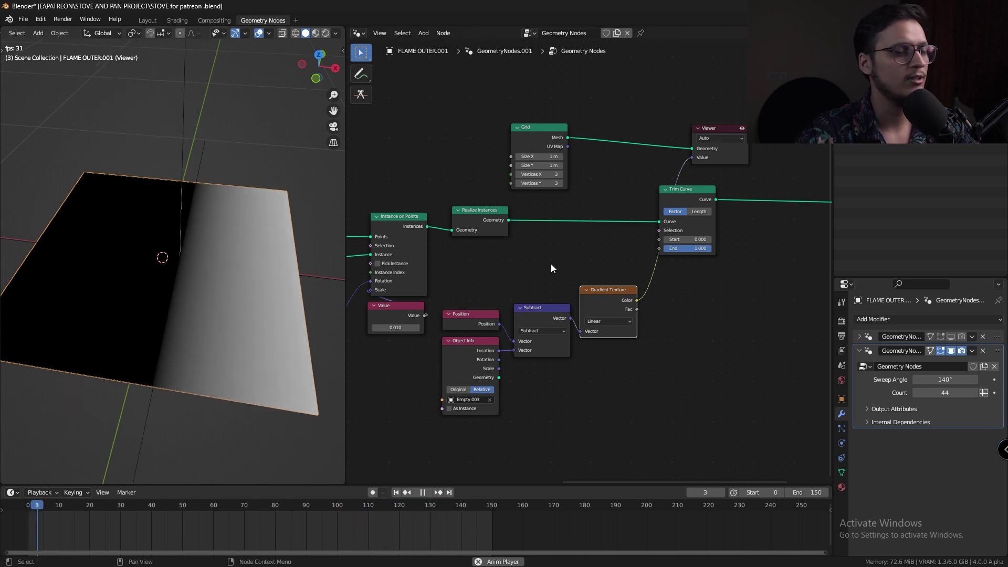
Disconnect the Grid from the Viewer and link the Trim Curve output to the Viewer's Geometry input instead.
ctrl+right_drag(603, 129, 621, 178)
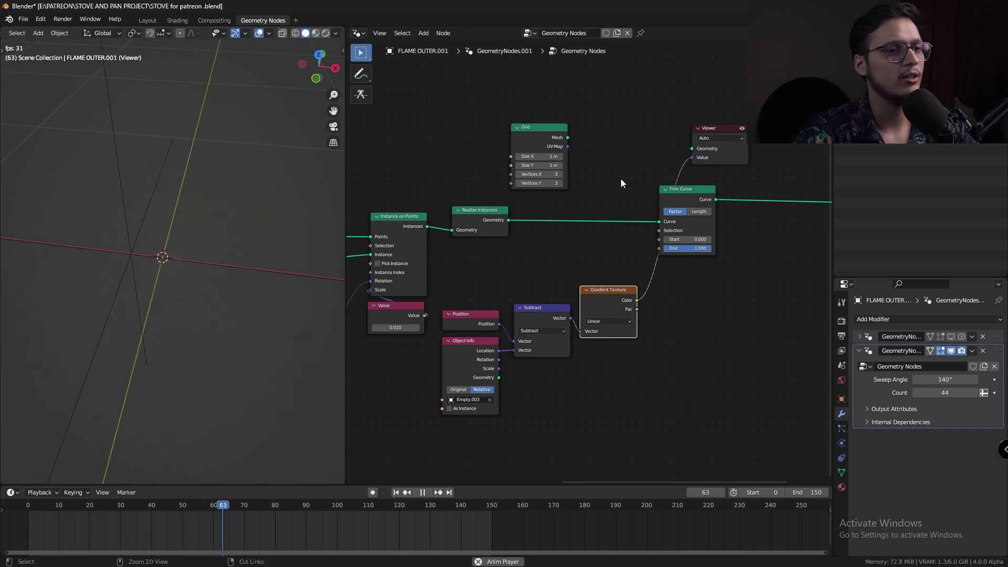
drag(714, 199, 691, 149)
middle_drag(220, 200, 227, 230)
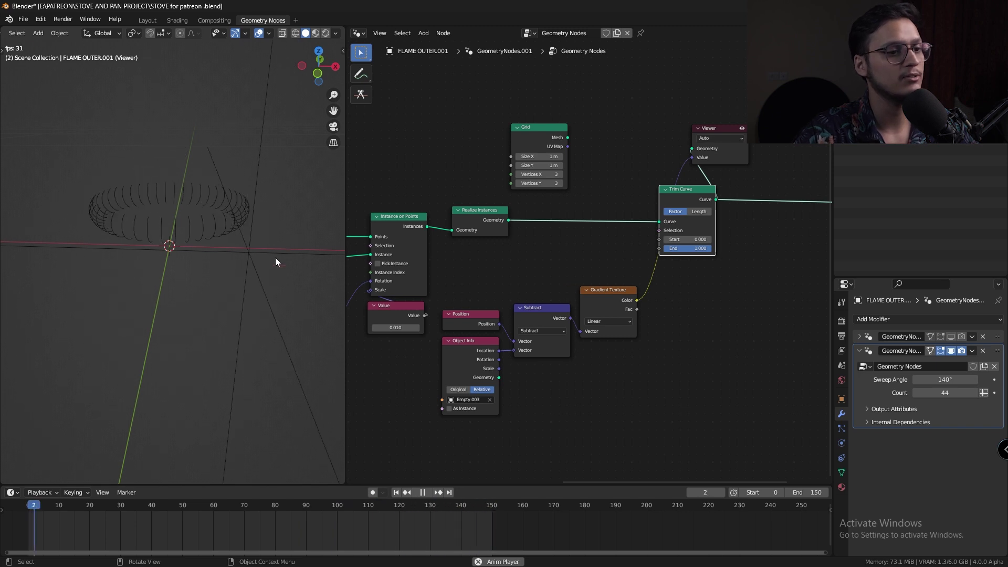
Connect the Gradient Texture's Fac to the Trim Curve's End input and play the animation to check the trimming.
drag(637, 309, 660, 248)
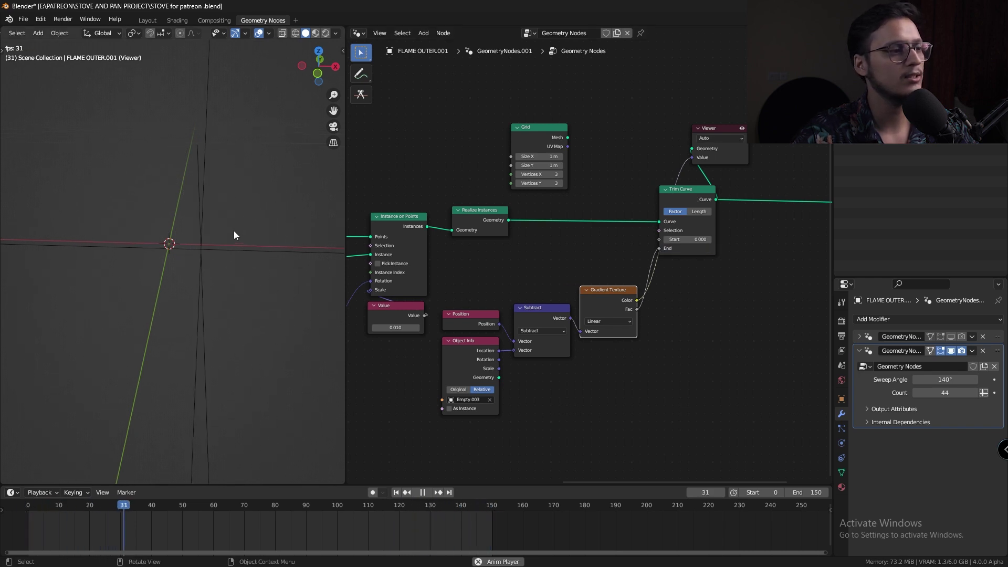
key(space)
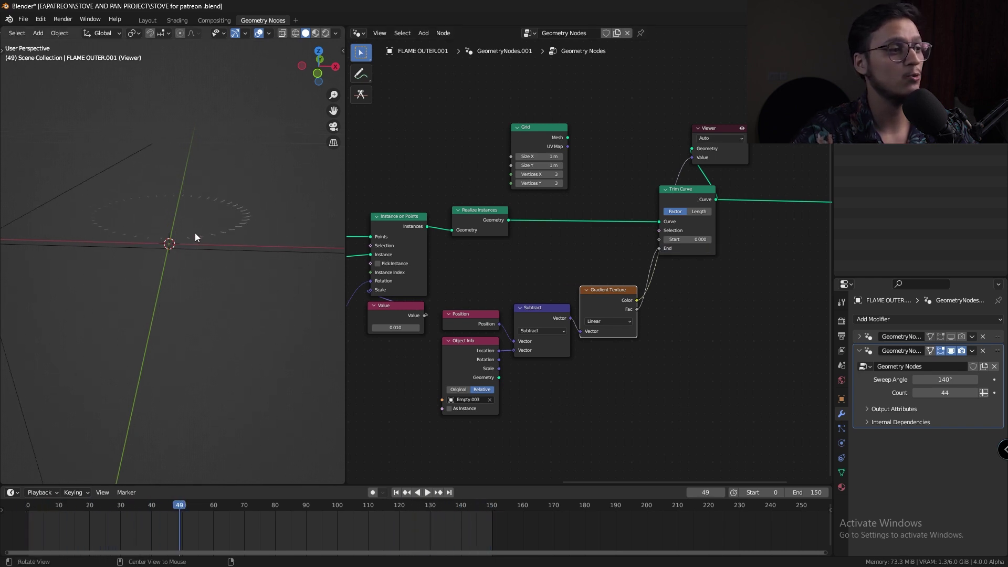
middle_drag(196, 237, 207, 201)
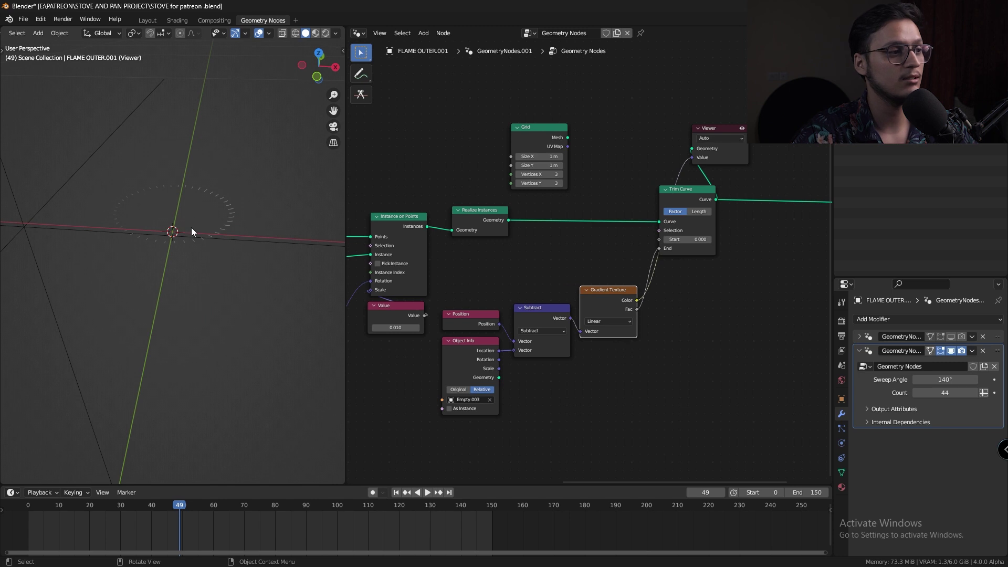
key(space)
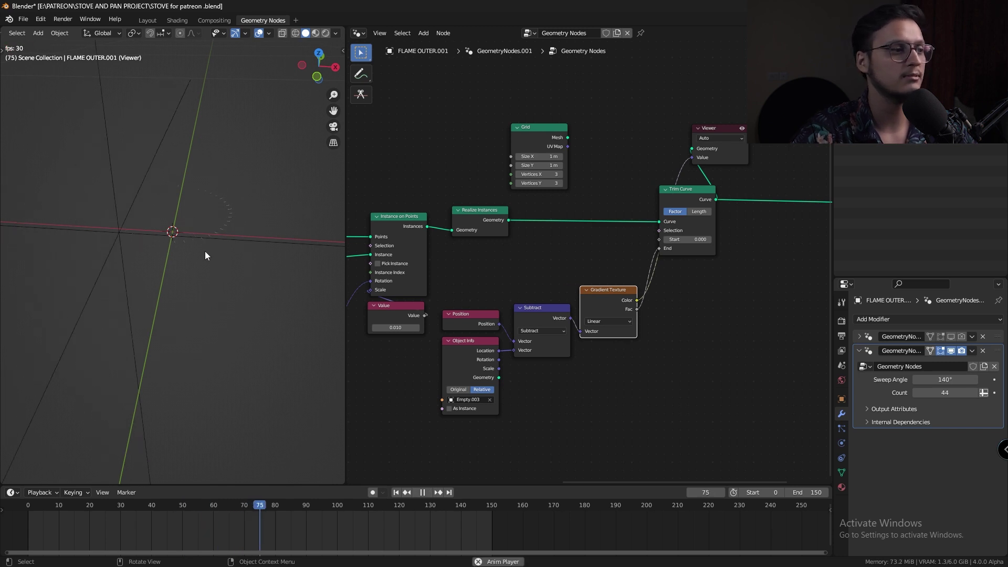
key(space)
middle_drag(205, 252, 211, 250)
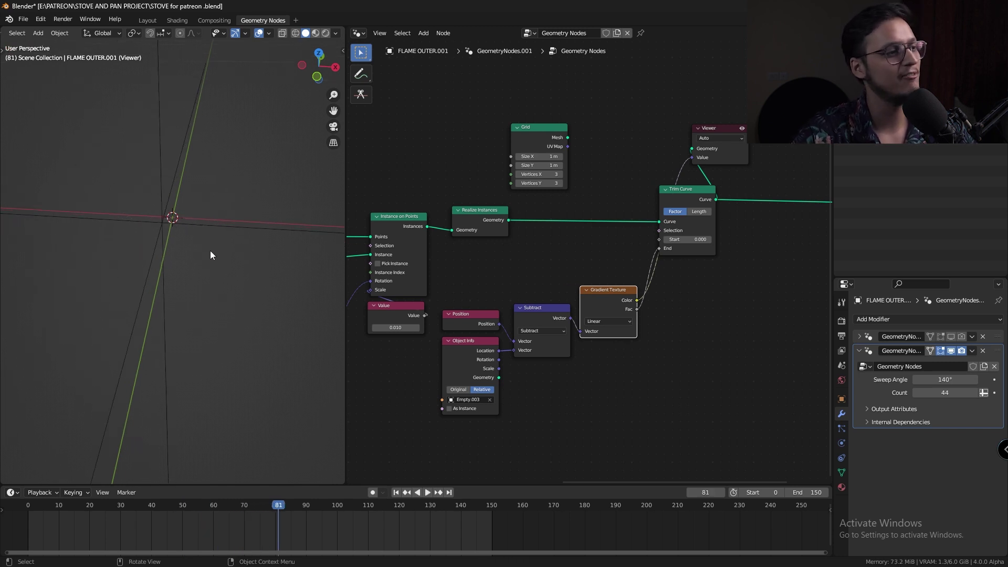
Preview the Grid through the Viewer again and play the animation to examine the gradient following the empty.
ctrl+shift+click(547, 143)
key(space)
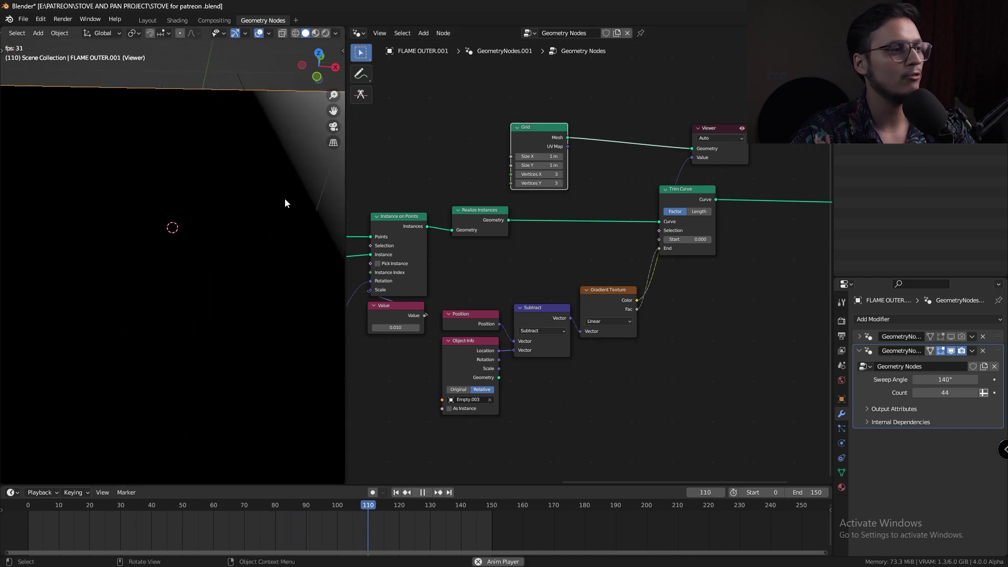
key(space)
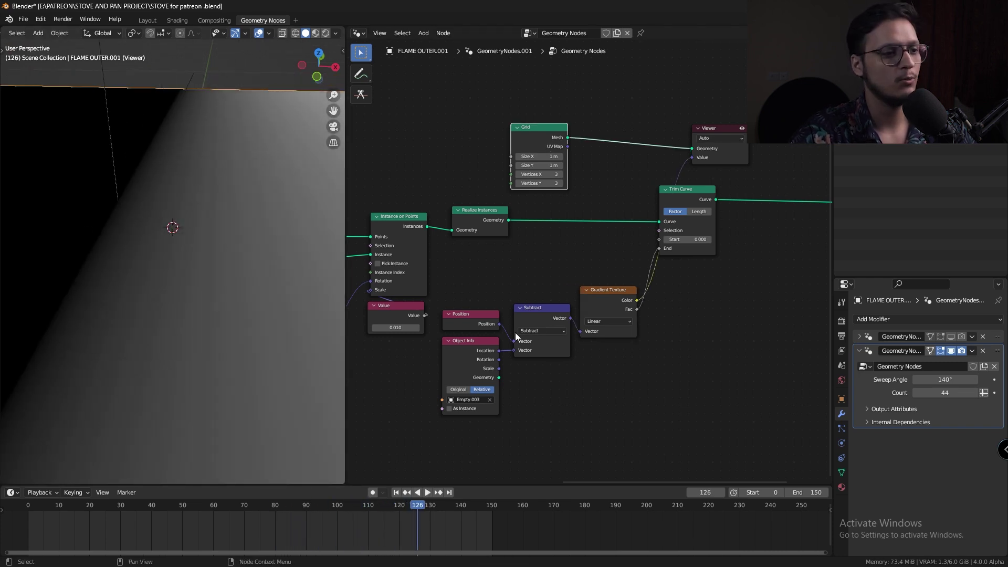
Duplicate the Subtract node in front of the Gradient Texture, switch the copy to Scale and set its Scale to 4.700.
drag(599, 304, 623, 307)
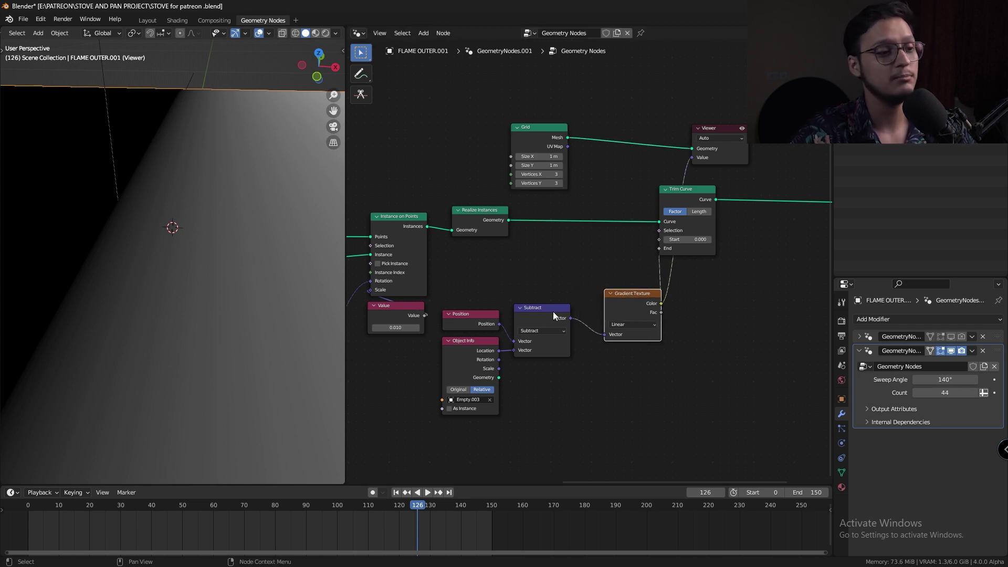
drag(553, 312, 527, 318)
key(shift+d)
click(617, 334)
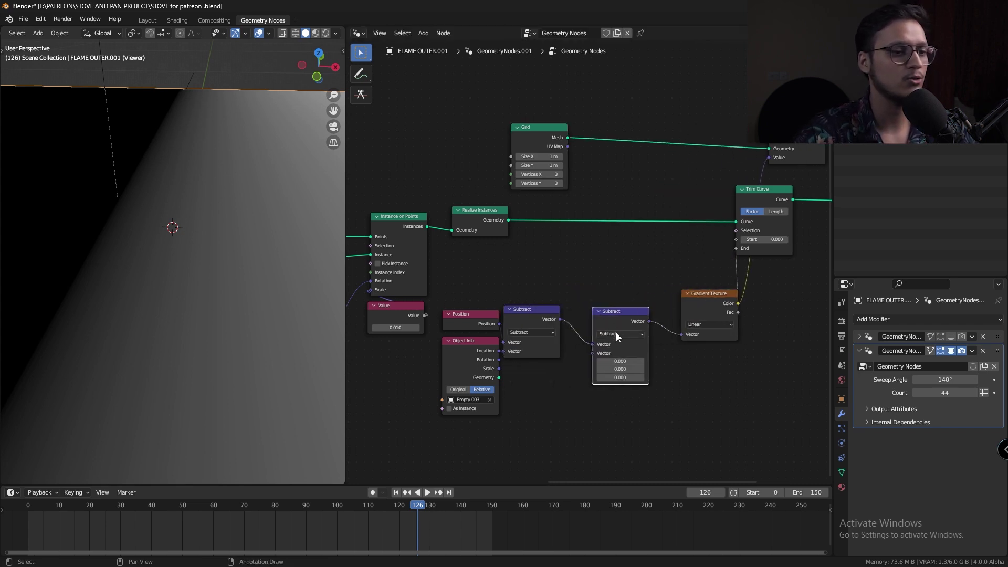
click(617, 334)
click(609, 466)
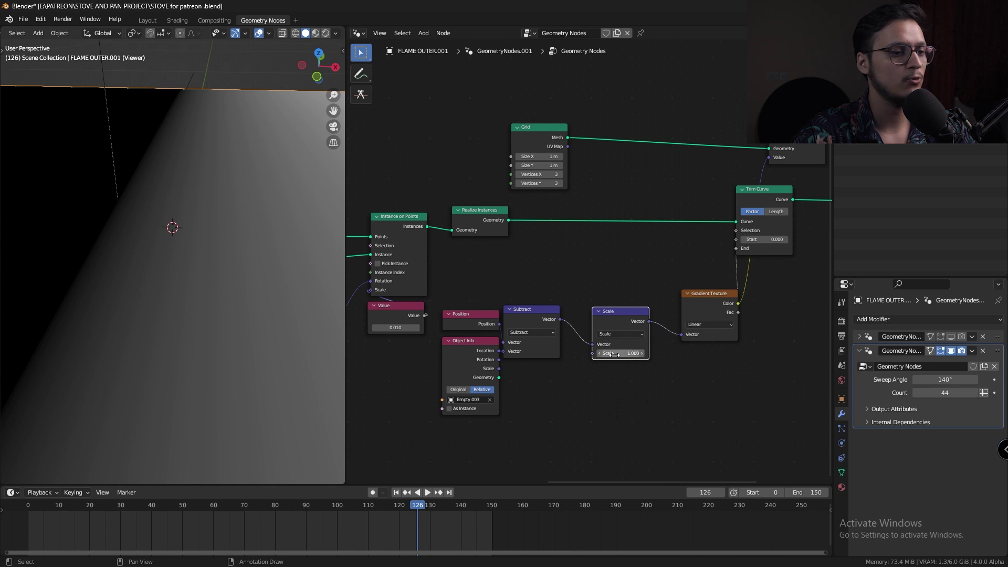
drag(620, 353, 693, 353)
drag(620, 321, 605, 326)
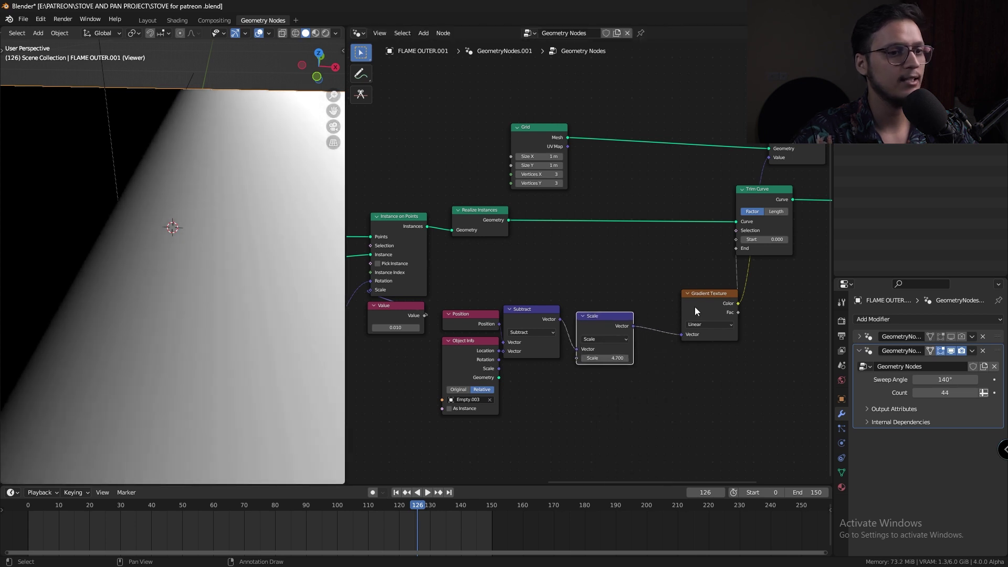
drag(694, 307, 658, 311)
Preview the Trim Curve output through the Viewer and play the animation to check the scaled gradient's trimming.
ctrl+shift+click(768, 197)
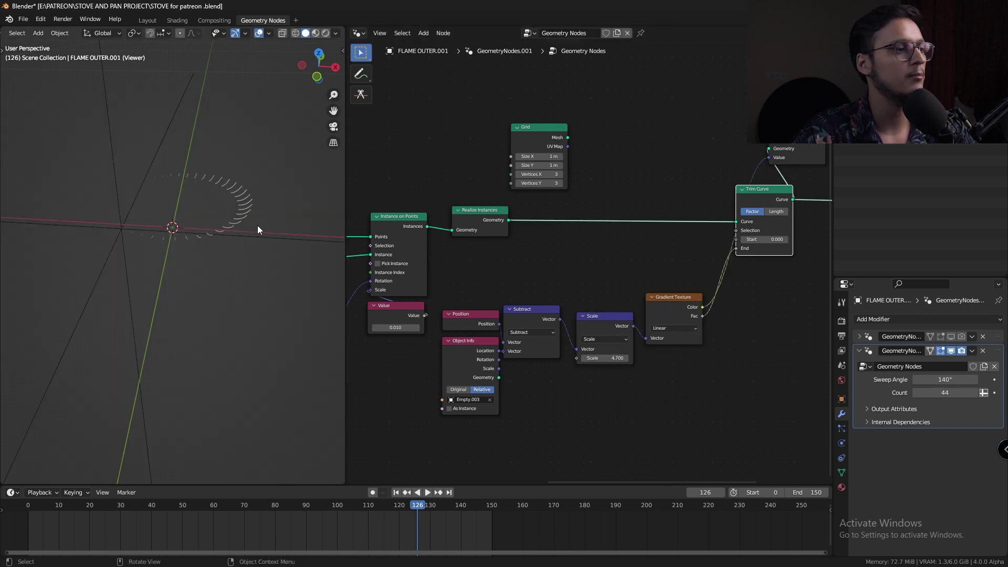
key(space)
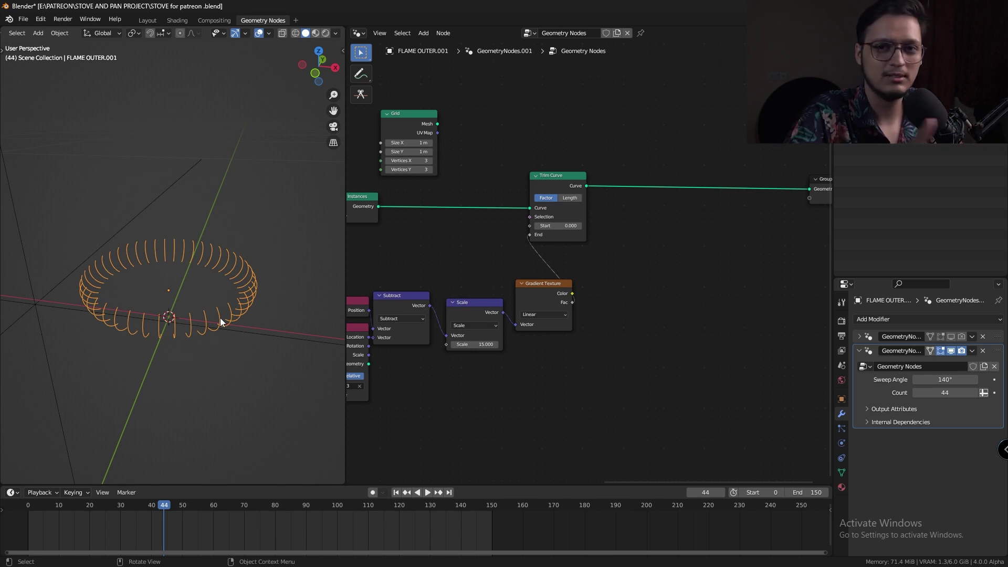
Play the animation to check the gradient trimming, and insert a copy of the Trim Curve node after the first one.
key(space)
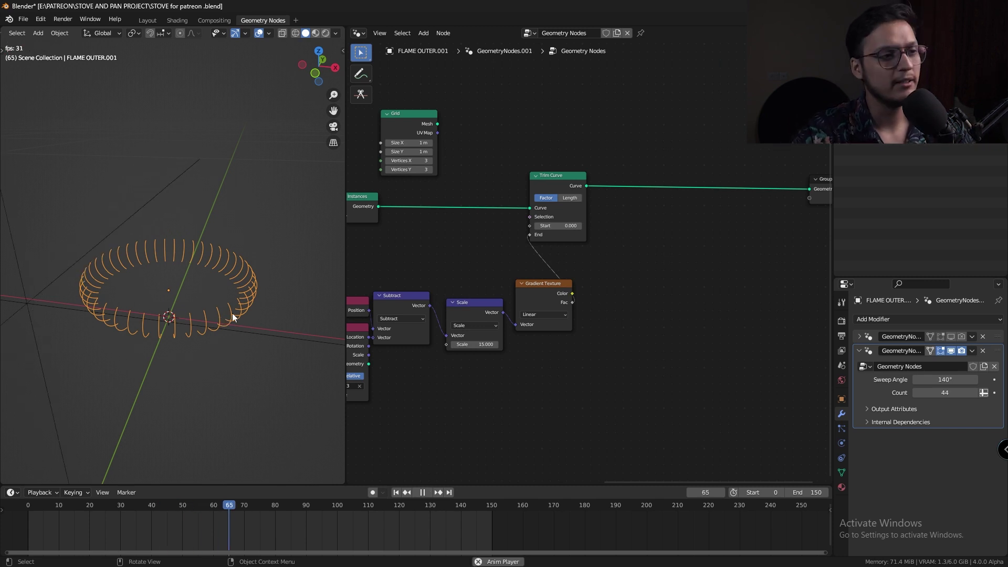
key(space)
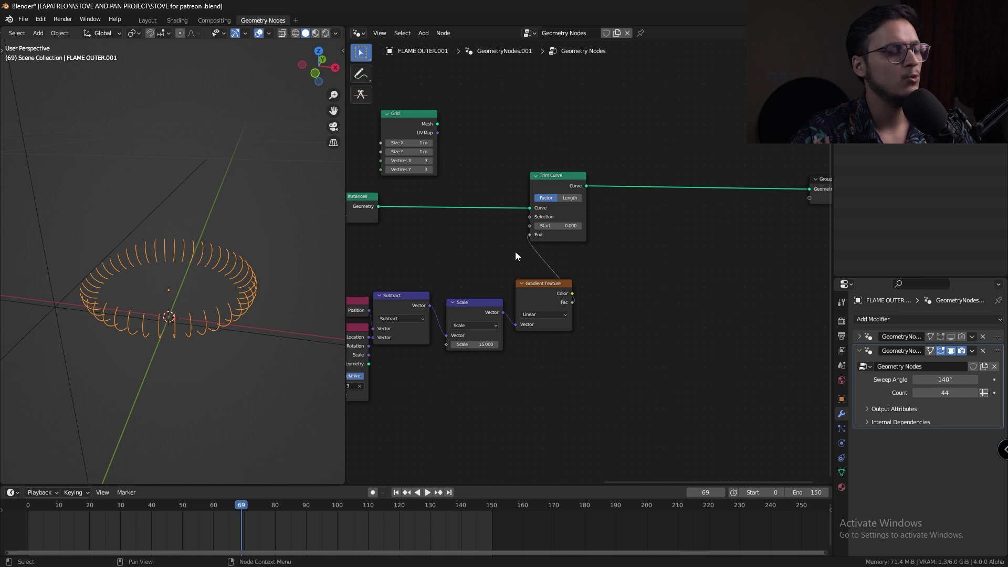
drag(538, 200, 621, 195)
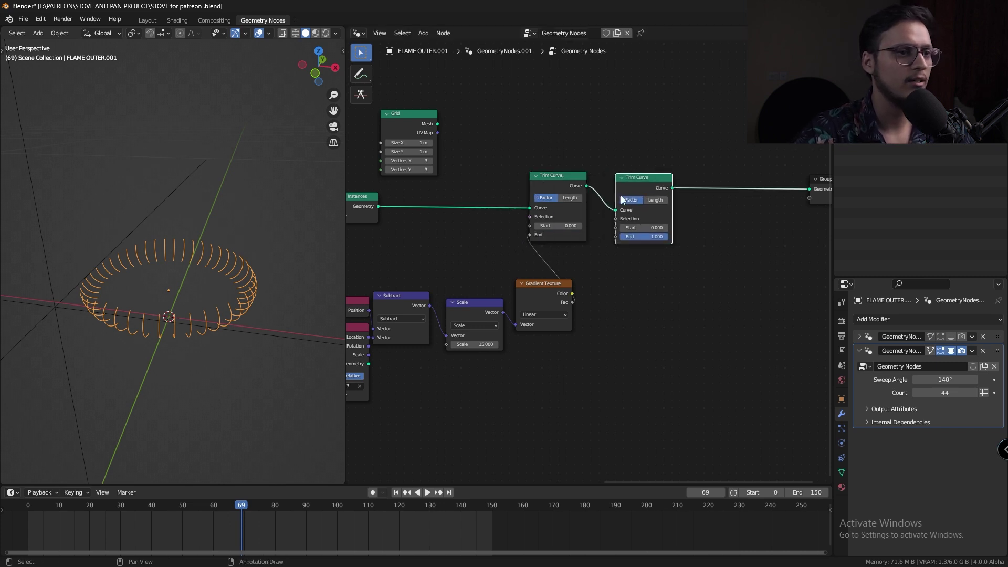
Add a Noise Texture node below the second Trim Curve and make it 4D.
middle_drag(620, 195, 575, 181)
key(shift+a)
text(noise)
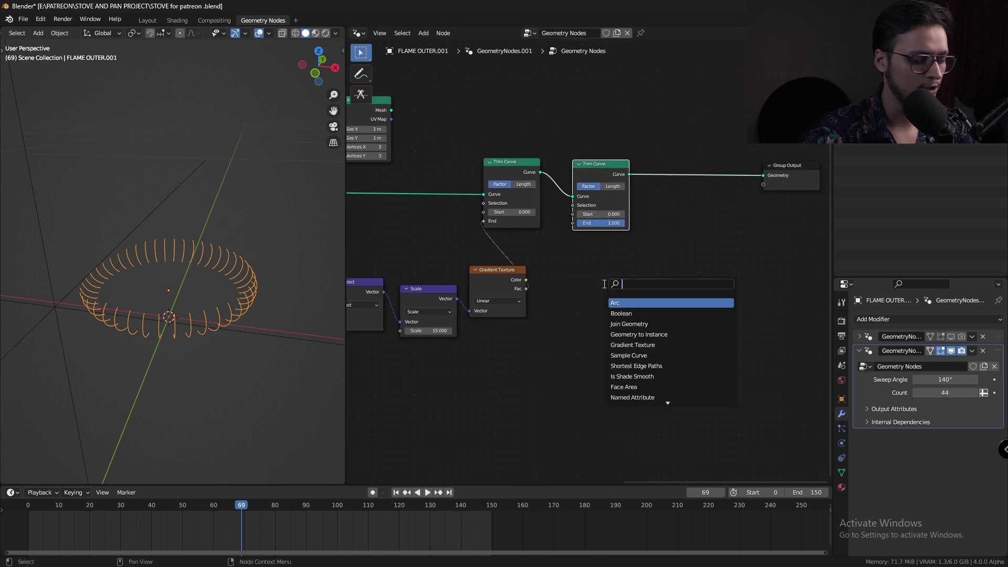
key(Return)
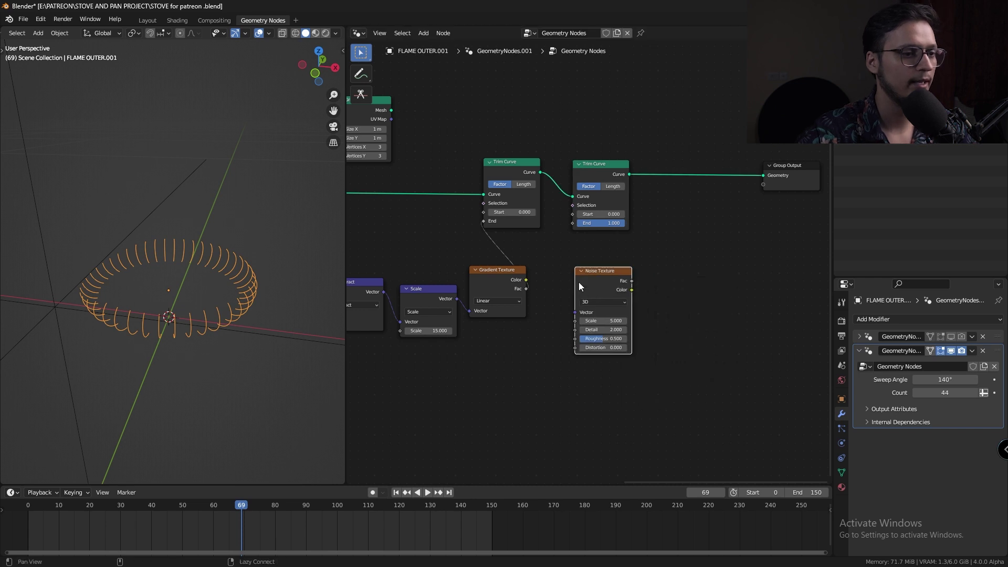
scroll(580, 283, down, 2)
click(599, 271)
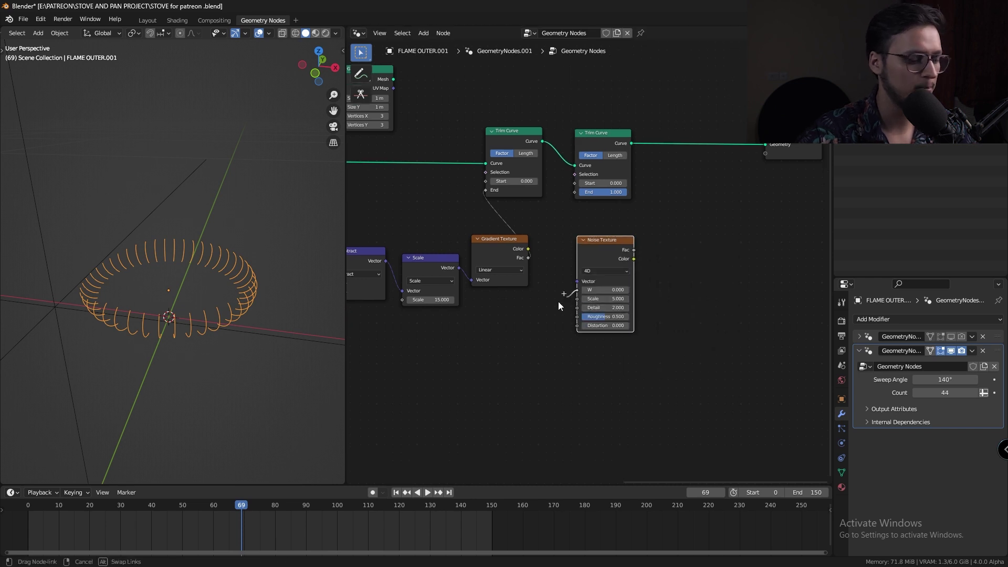
Add a Scene Time node and drive the Noise Texture's W with its Seconds output.
drag(559, 301, 528, 320)
text(sce)
click(506, 337)
click(545, 323)
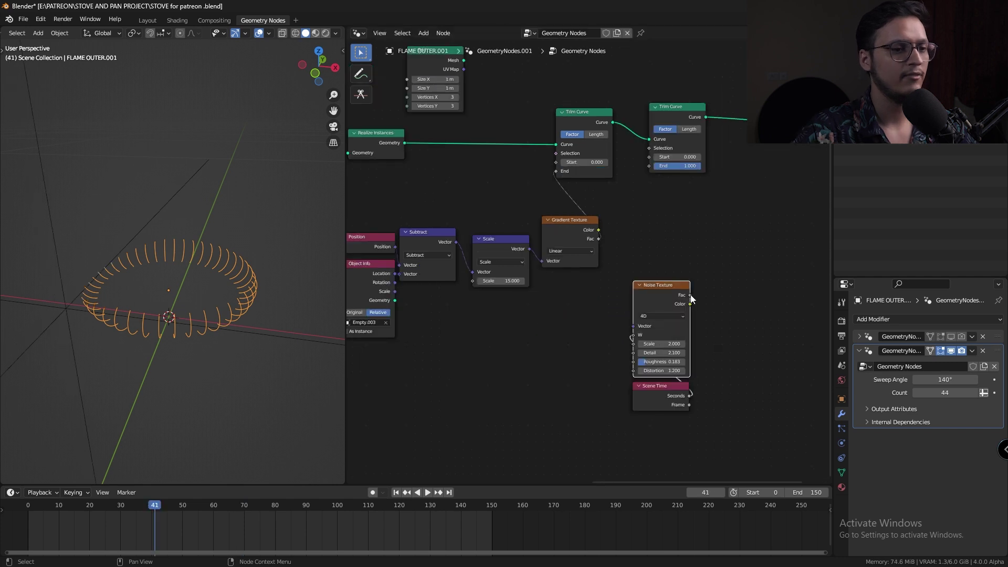
Add a Map Range node fed by the Noise Texture's Fac output.
drag(690, 294, 735, 295)
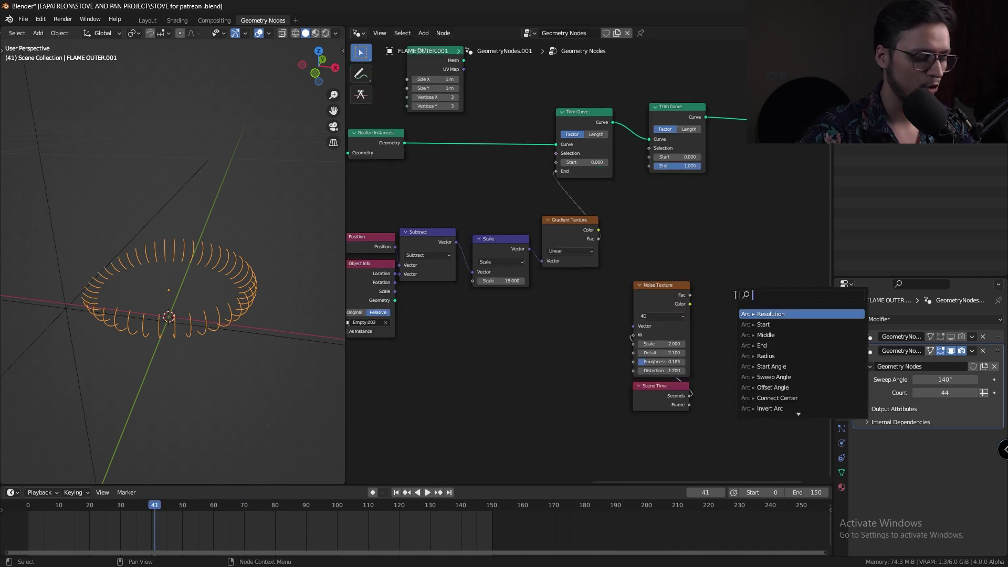
text(map)
click(758, 312)
click(750, 299)
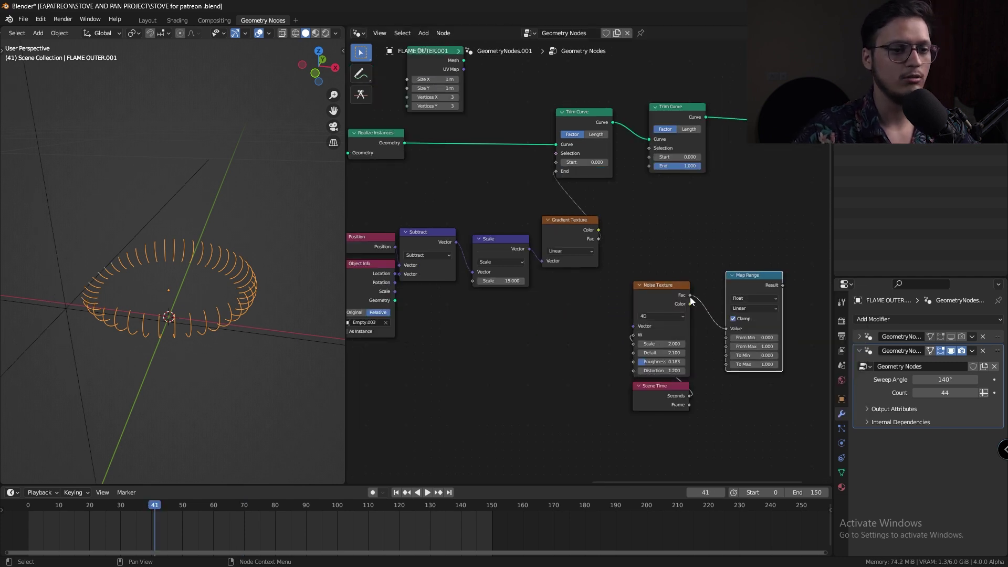
Connect the Noise Texture's Fac directly to the second Trim Curve's End, mute the first Trim Curve and play the animation.
drag(690, 303, 691, 231)
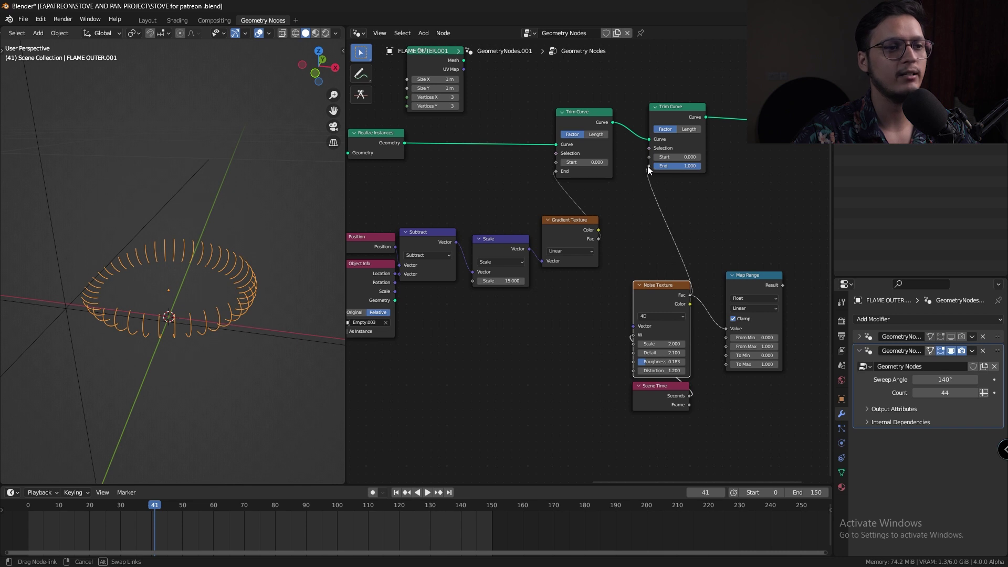
drag(647, 166, 647, 166)
click(572, 116)
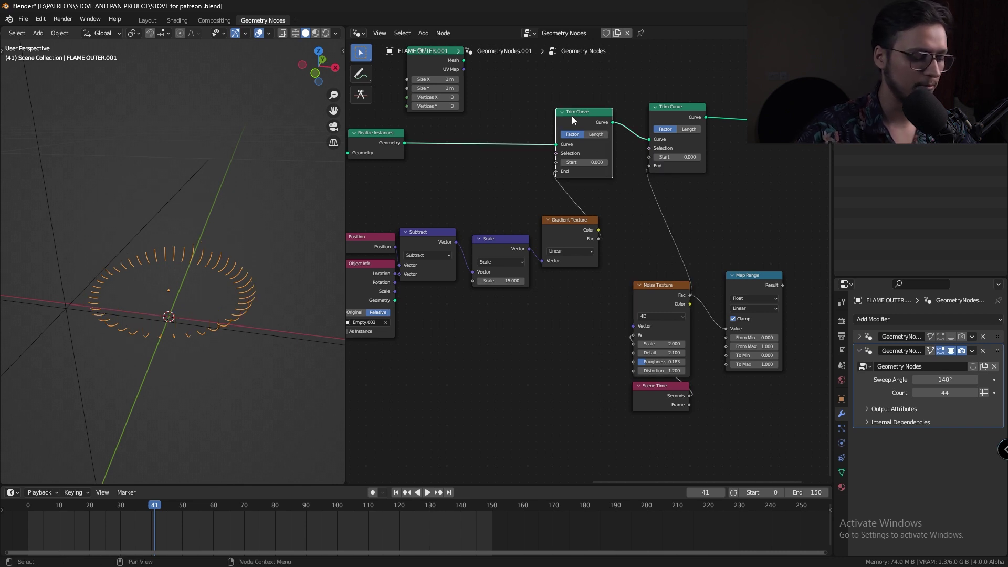
key(m)
key(space)
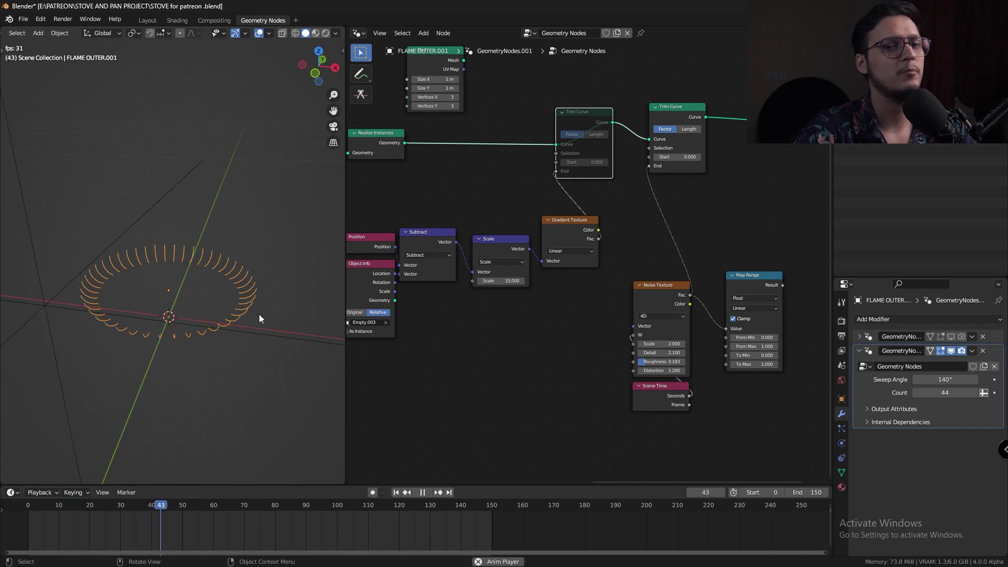
Set the Map Range to Smoother Step with To Min 0.800 and connect its Result to the second Trim Curve's End.
drag(756, 268, 739, 240)
click(733, 280)
click(732, 316)
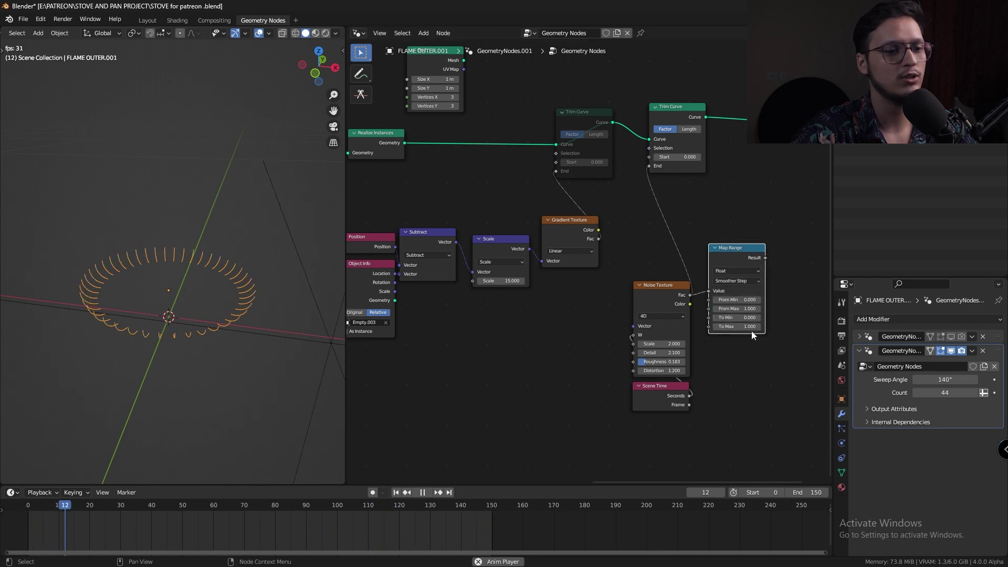
drag(758, 319, 782, 319)
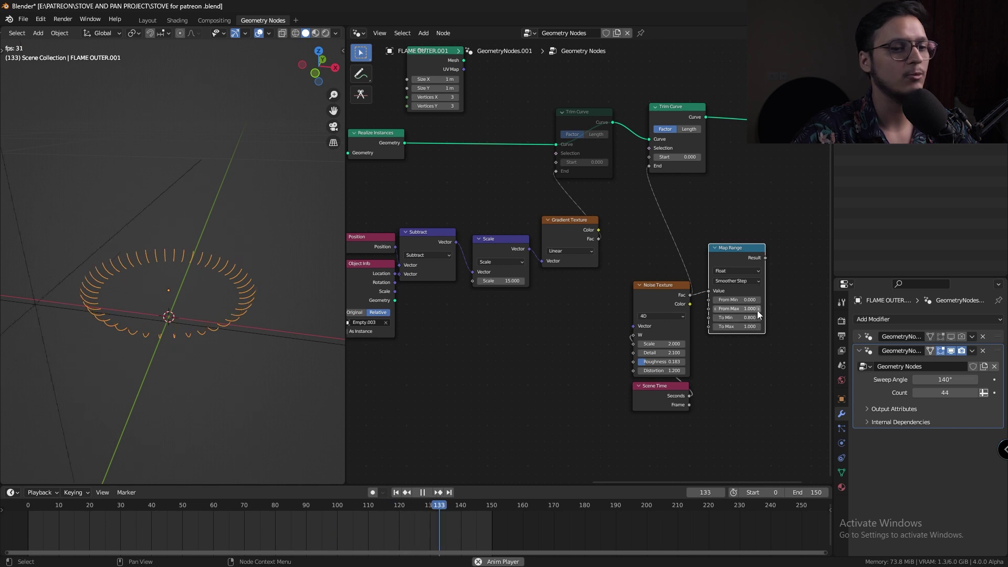
drag(766, 257, 653, 165)
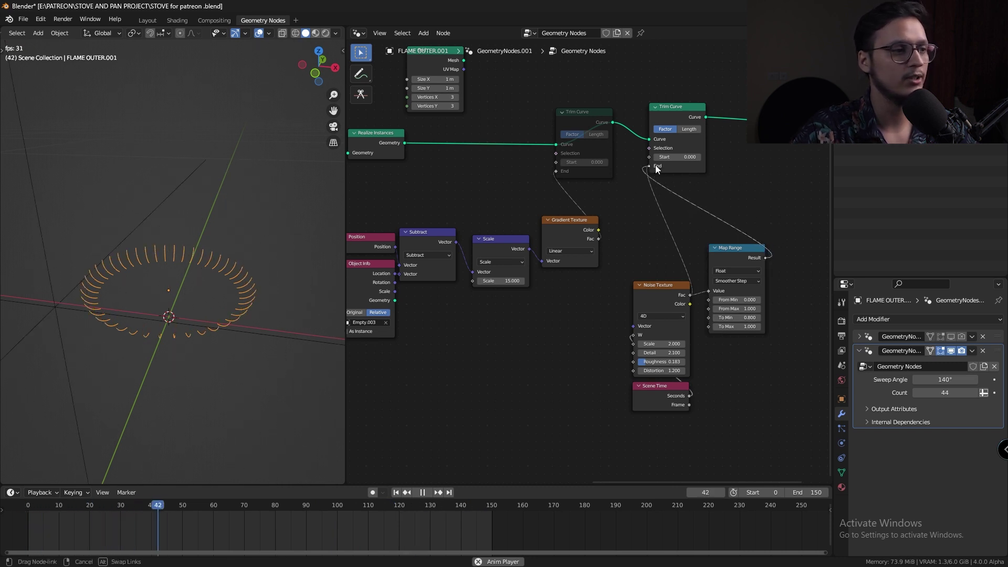
Unmute the first Trim Curve and view the combined trimming and flutter around the flame ring during playback.
middle_drag(215, 316, 213, 289)
click(586, 122)
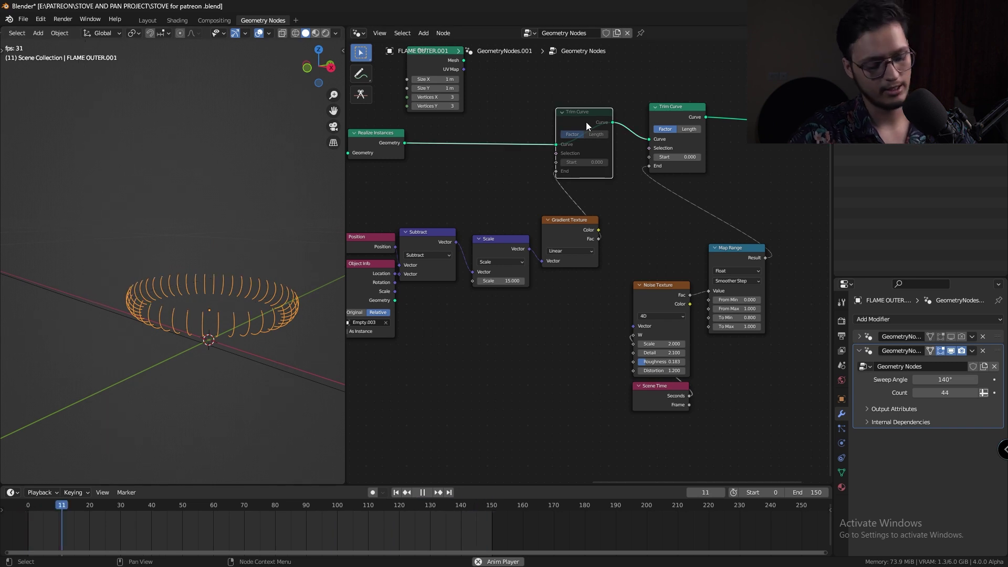
key(m)
middle_drag(224, 296, 273, 305)
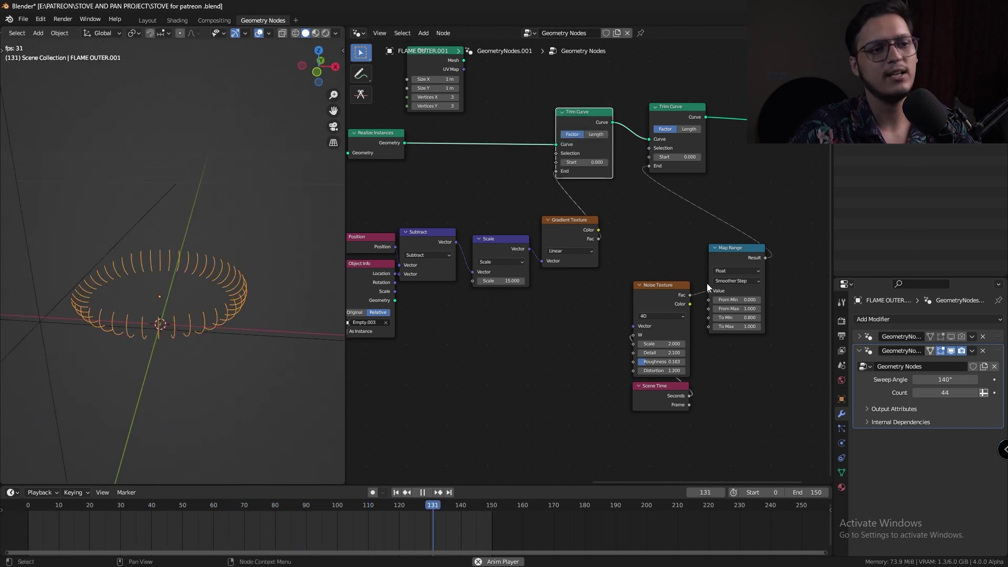
Collapse the Map Range node and stack it with the Noise Texture and Scene Time nodes under the second Trim Curve.
click(714, 248)
drag(730, 251, 670, 192)
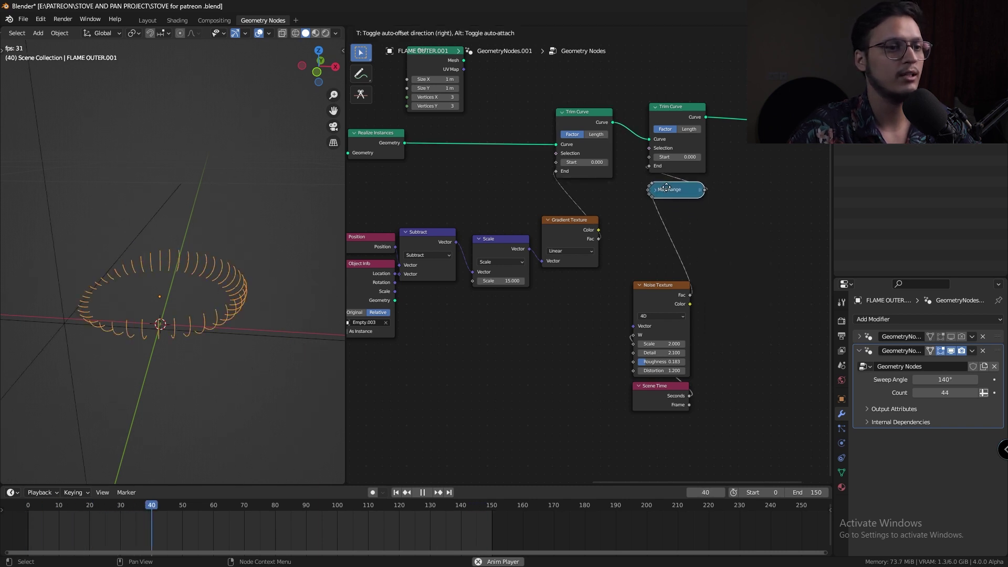
drag(710, 446, 647, 309)
drag(654, 296, 668, 216)
Move the Group Output farther away and add a Curve to Mesh node between it and the second Trim Curve.
middle_drag(735, 222, 501, 268)
drag(634, 180, 742, 175)
key(shift+a)
click(546, 184)
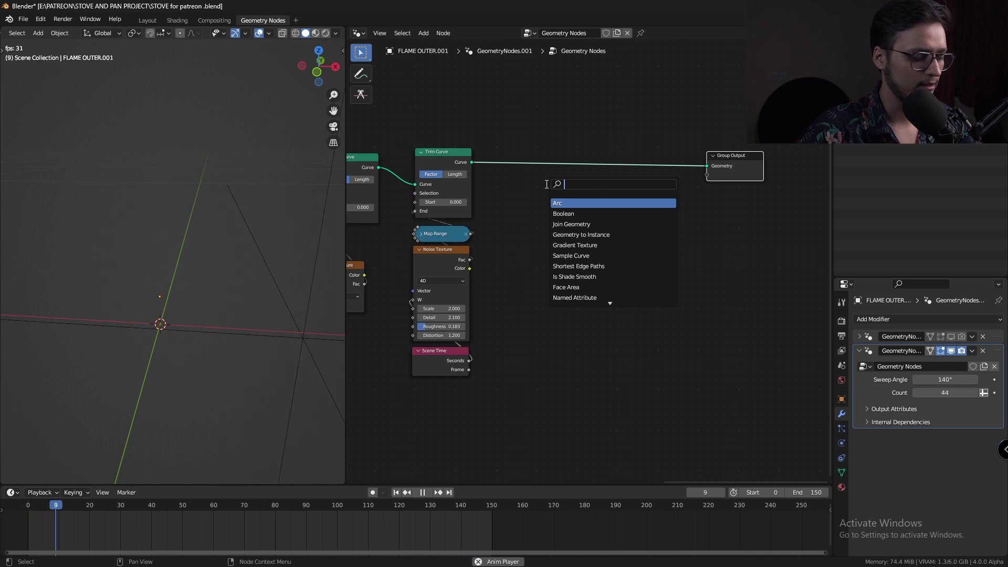
text(curve t)
click(573, 224)
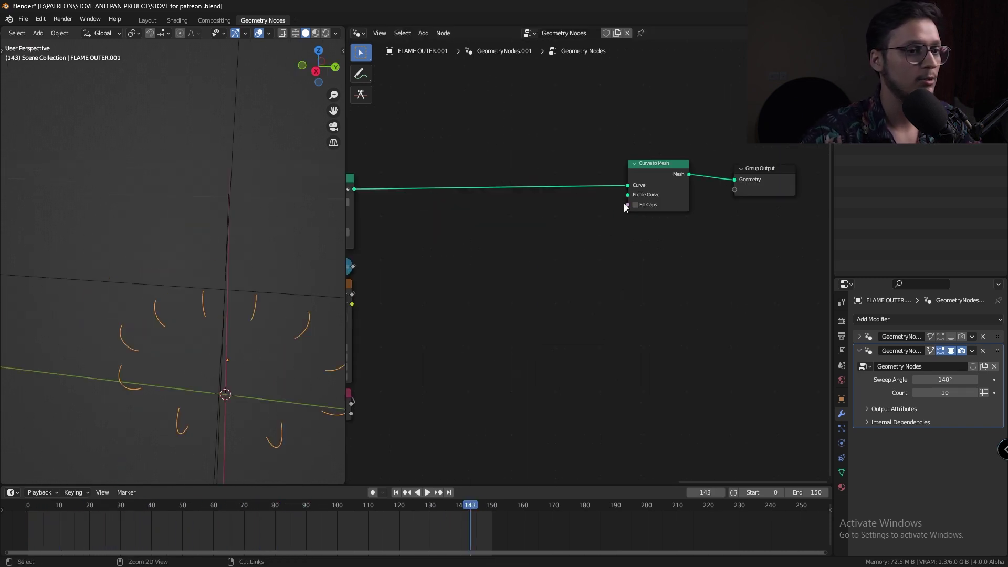
Add a Curve Line as the Curve to Mesh node's Profile Curve and set its Start X to -0.01 m.
drag(627, 195, 598, 221)
text(li)
click(549, 250)
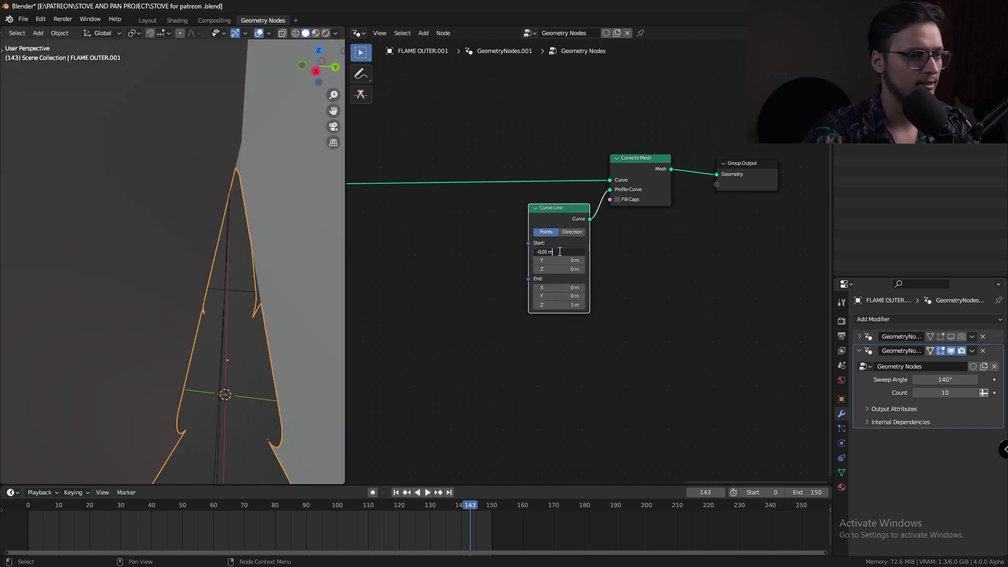
key(Return)
Set the Curve Line's End to X 0.01 m and Z 0 m, and inspect the resulting flame strips.
click(567, 287)
text(-0.01 m)
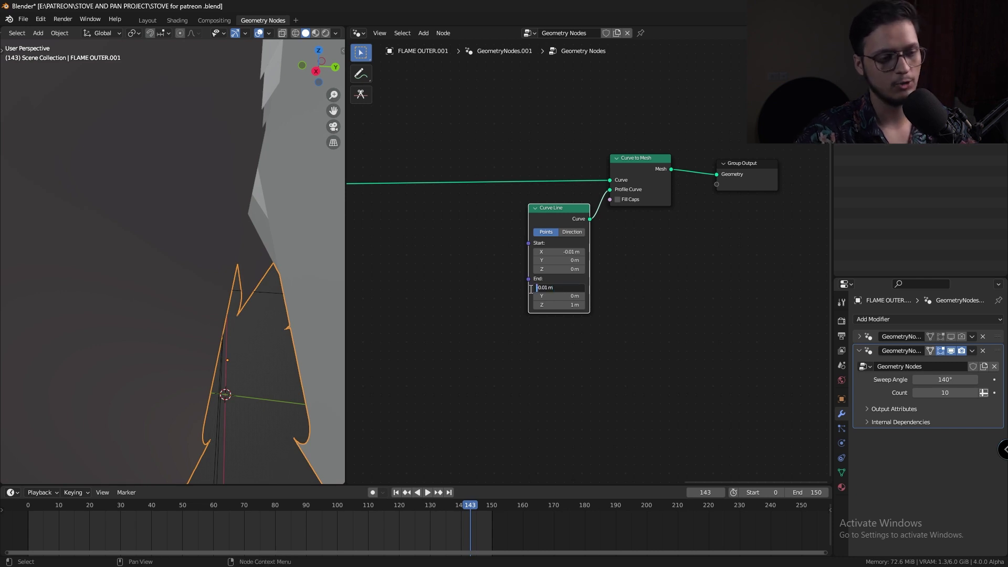
key(Return)
middle_drag(227, 257, 172, 235)
alt+drag(507, 298, 567, 310)
scroll(221, 283, down, 3)
click(626, 317)
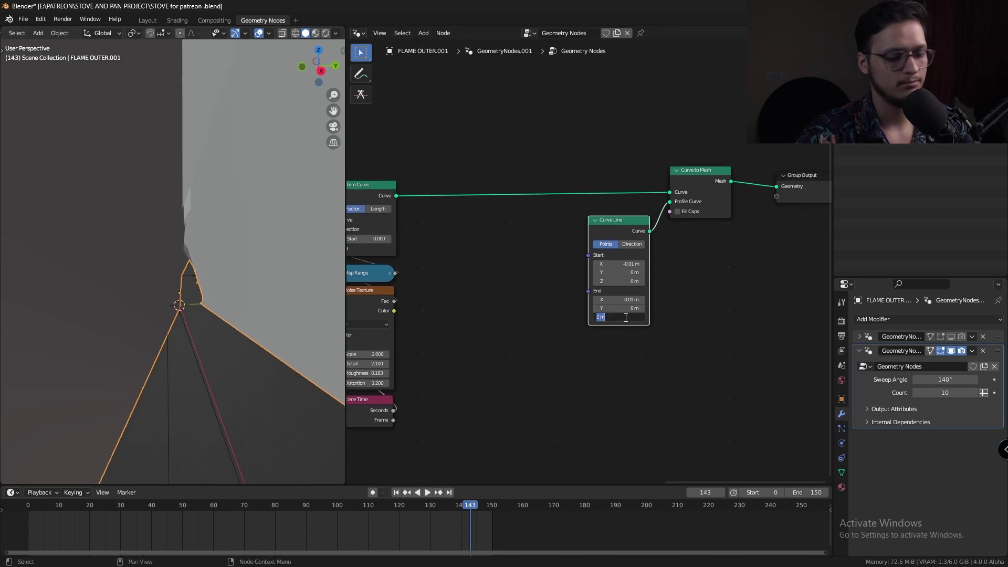
click(617, 359)
scroll(206, 284, up, 6)
middle_drag(207, 251, 231, 267)
Insert a Set Curve Radius node between the second Trim Curve and the Curve to Mesh node.
key(shift+a)
text(s)
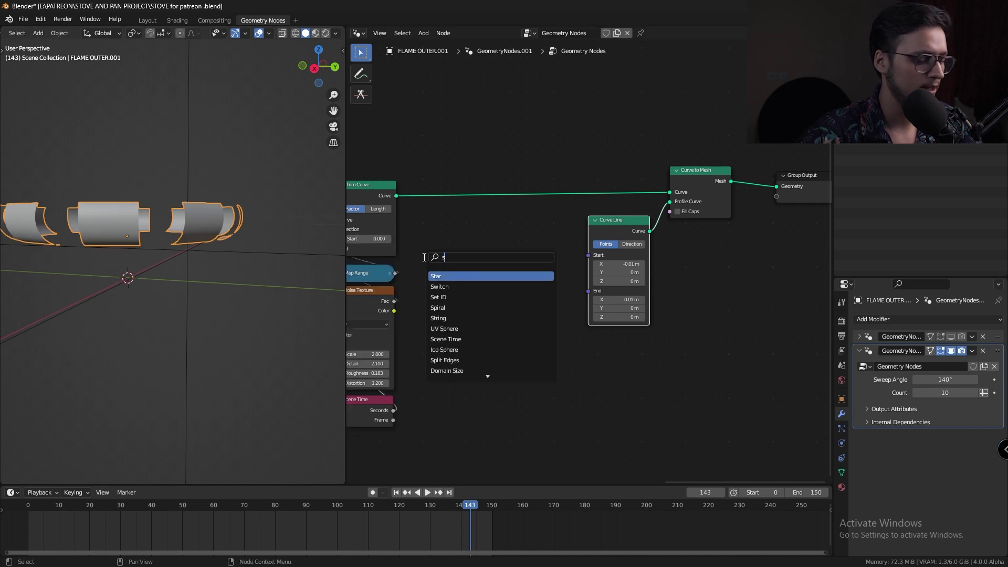
text(et cu)
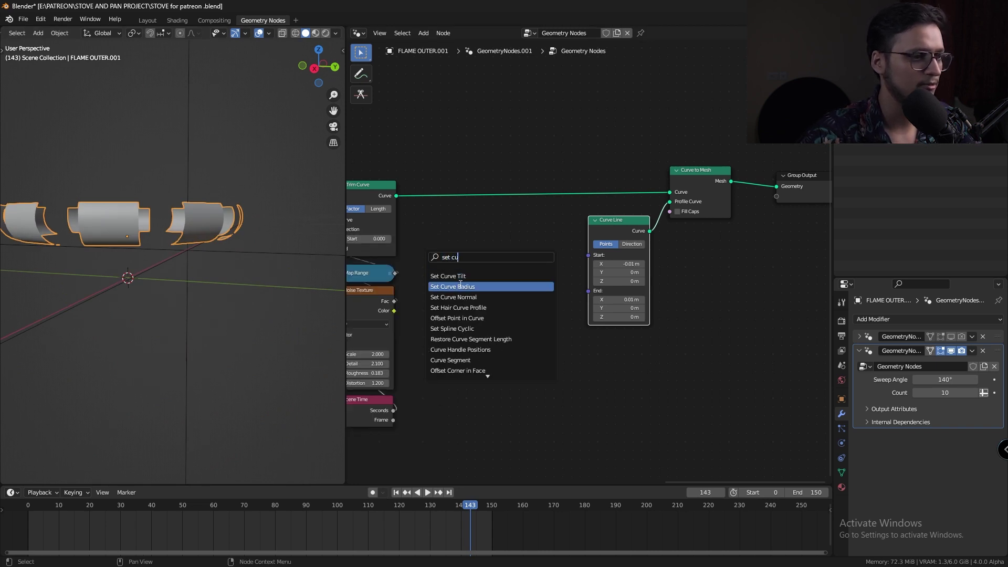
click(457, 286)
click(456, 225)
mouse_move(460, 233)
mouse_down()
mouse_move(486, 233)
mouse_move(473, 233)
mouse_up()
middle_drag(183, 237, 259, 263)
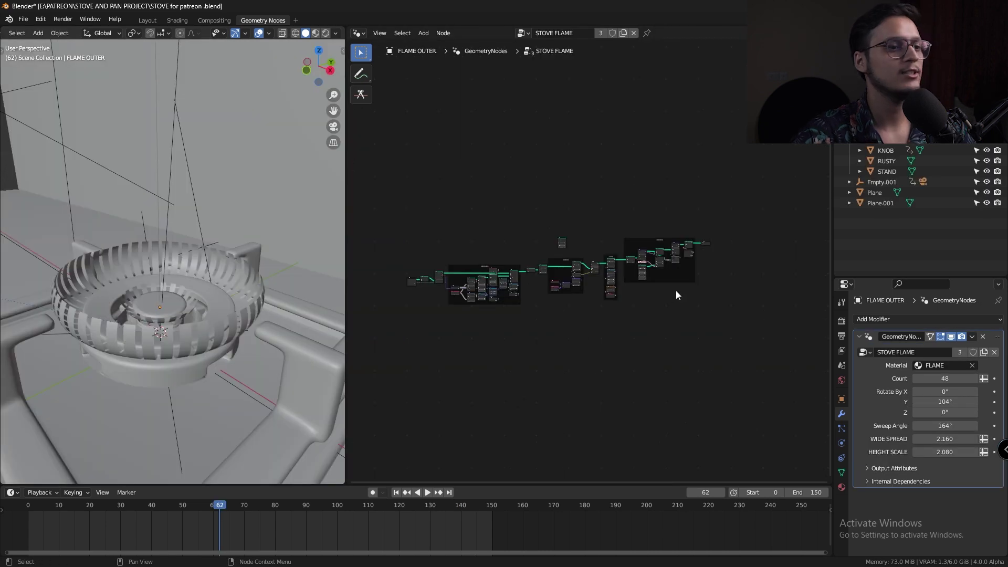
Set the STOVE FLAME modifier's Count to 45 and Rotate By Y to 108°, and undo the other trial changes.
scroll(682, 292, up, 9)
middle_drag(744, 277, 577, 309)
scroll(582, 309, up, 5)
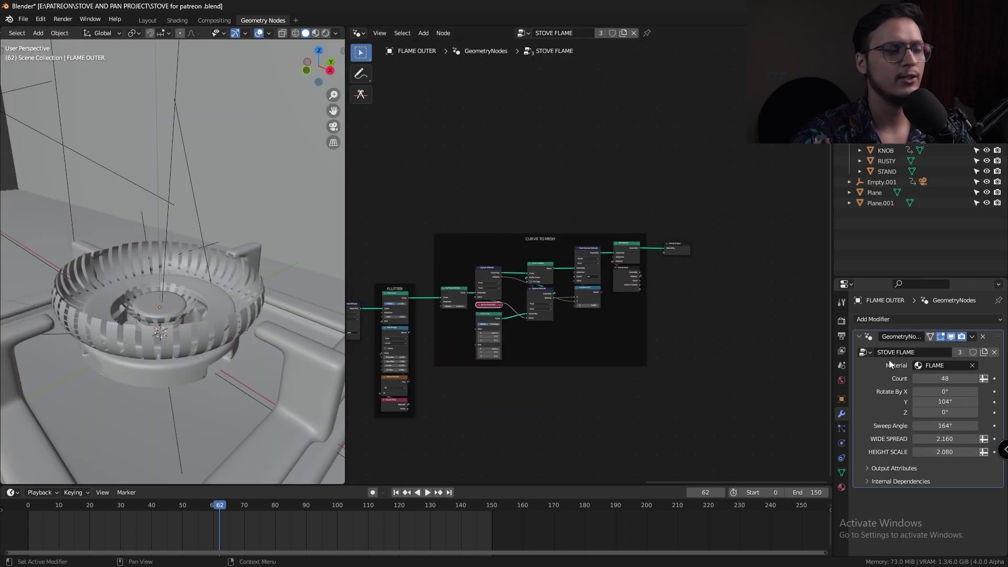
drag(945, 379, 940, 452)
key(ctrl+z)
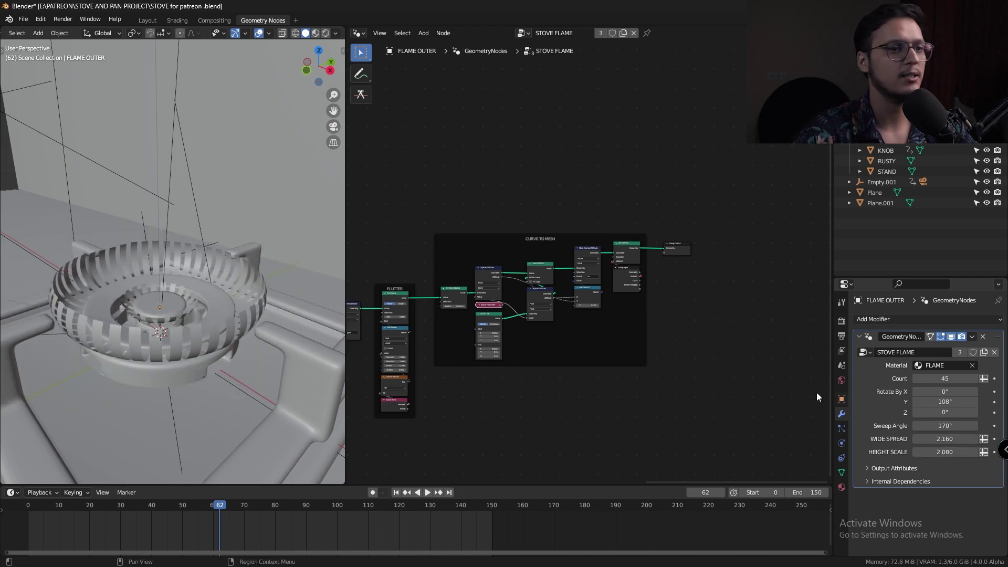
key(ctrl+z)
Examine the Set Curve Radius, Capture Attribute, Spline Parameter and Store Named Attribute nodes around the CURVE TO MESH frame.
middle_drag(697, 347, 666, 365)
scroll(628, 351, up, 6)
middle_drag(454, 425, 579, 388)
scroll(580, 386, up, 4)
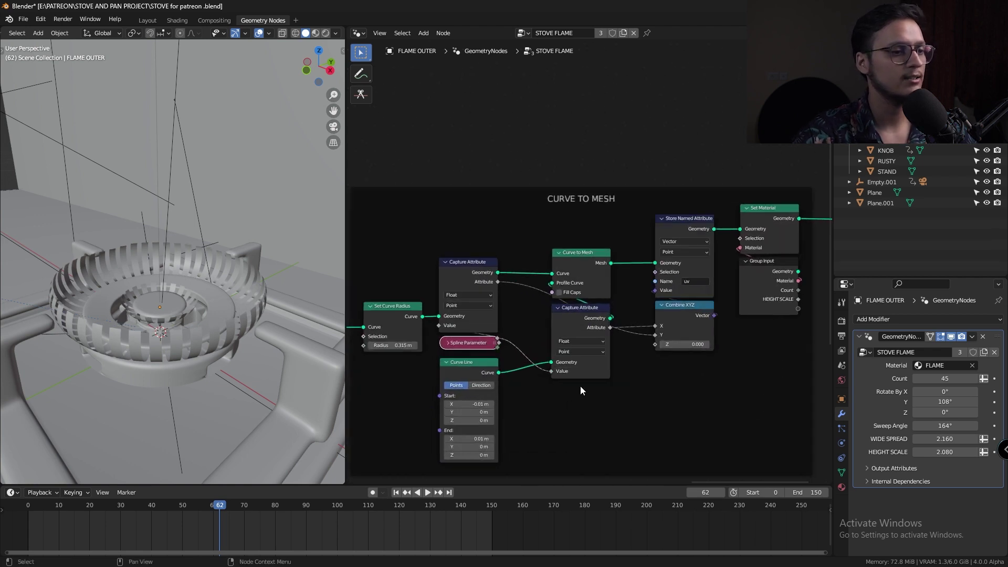
scroll(514, 357, up, 1)
click(442, 322)
click(441, 323)
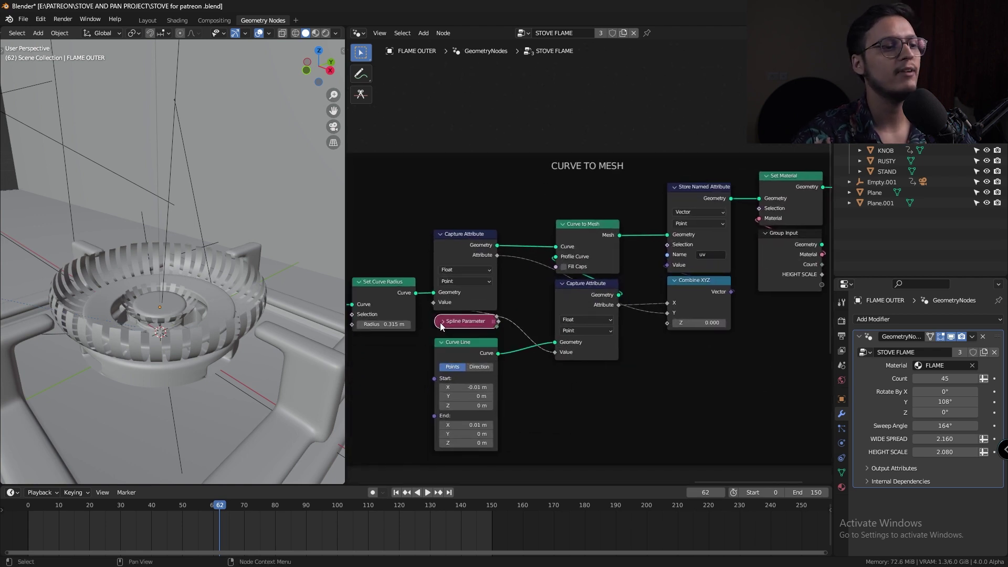
middle_drag(520, 242, 582, 239)
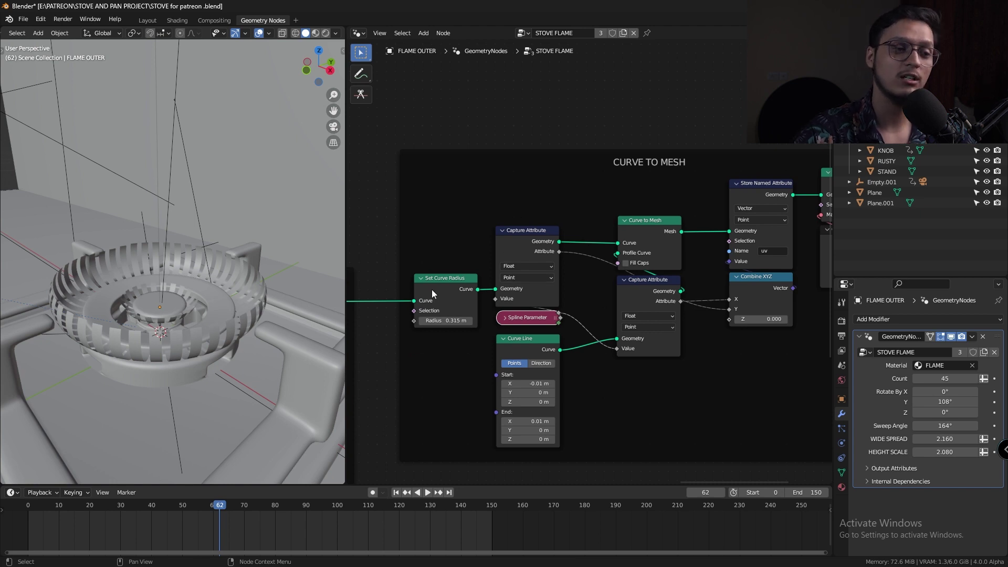
middle_drag(647, 250, 540, 259)
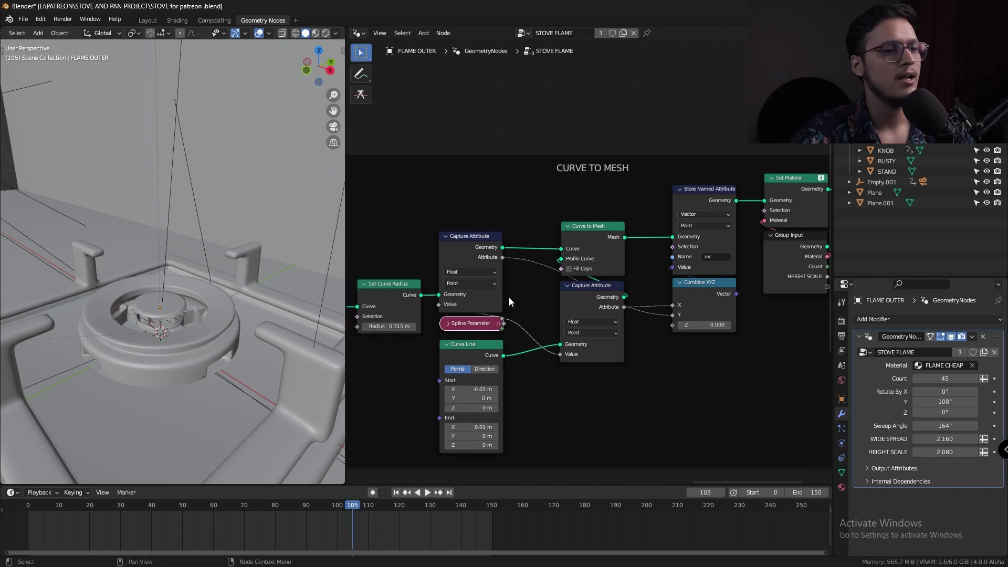
Open the Shading workspace and set the outer flame modifier's Material to FLAME.
click(177, 20)
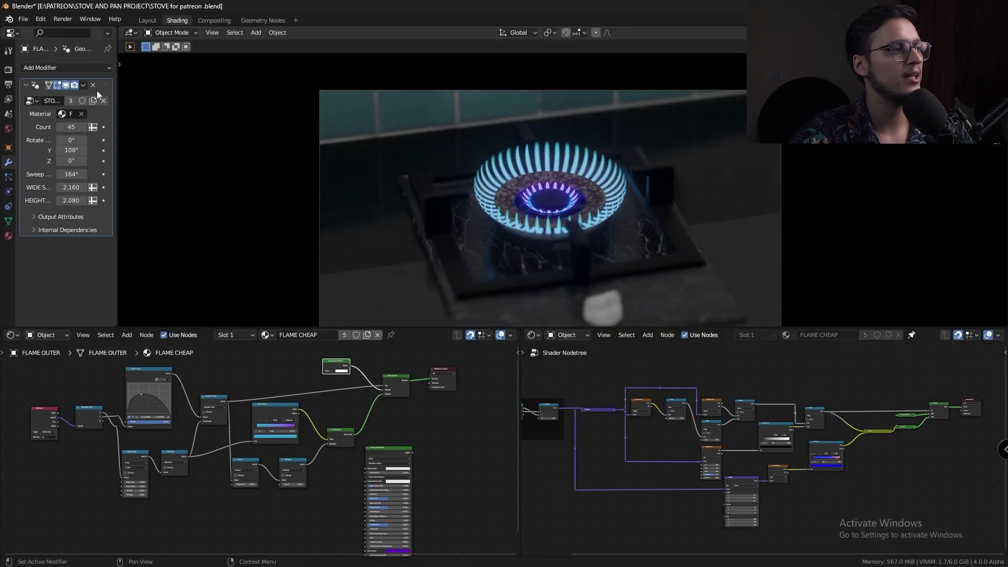
click(62, 113)
click(102, 128)
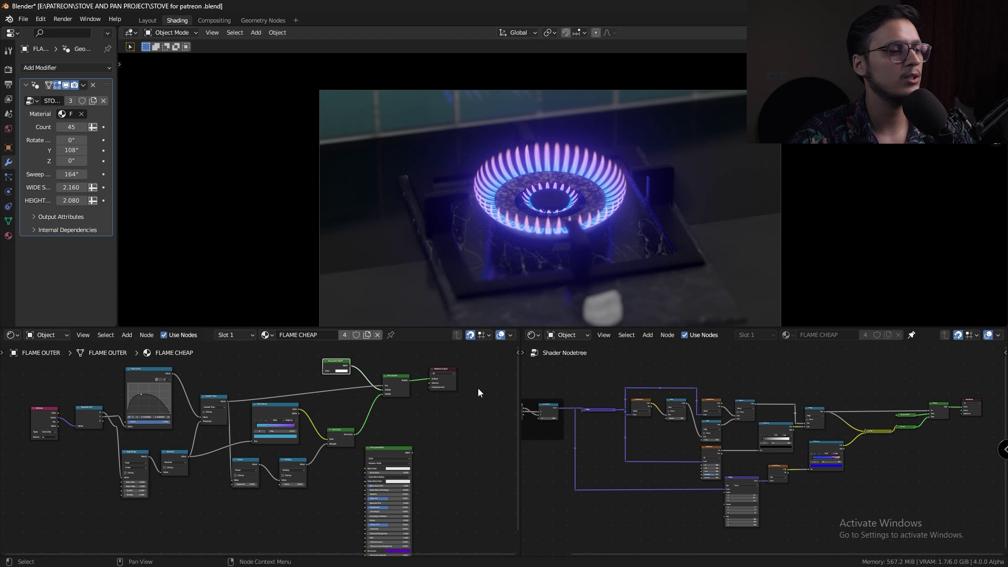
Examine the FLAME CHEAP shader nodes and the pinned second shader node tree, each in a maximized editor.
key(ctrl+space)
key(Home)
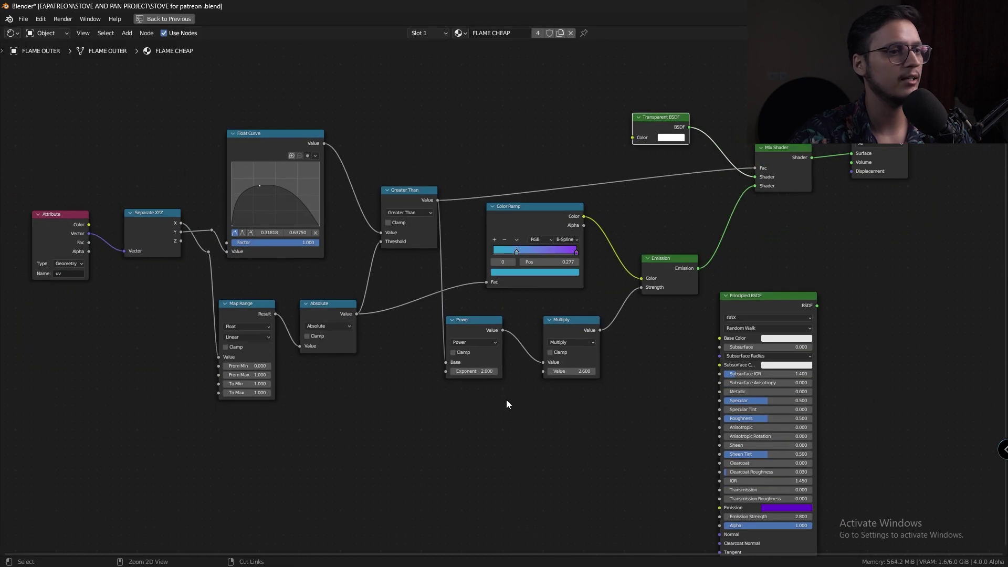
key(ctrl+space)
key(ctrl+space)
scroll(475, 355, down, 4)
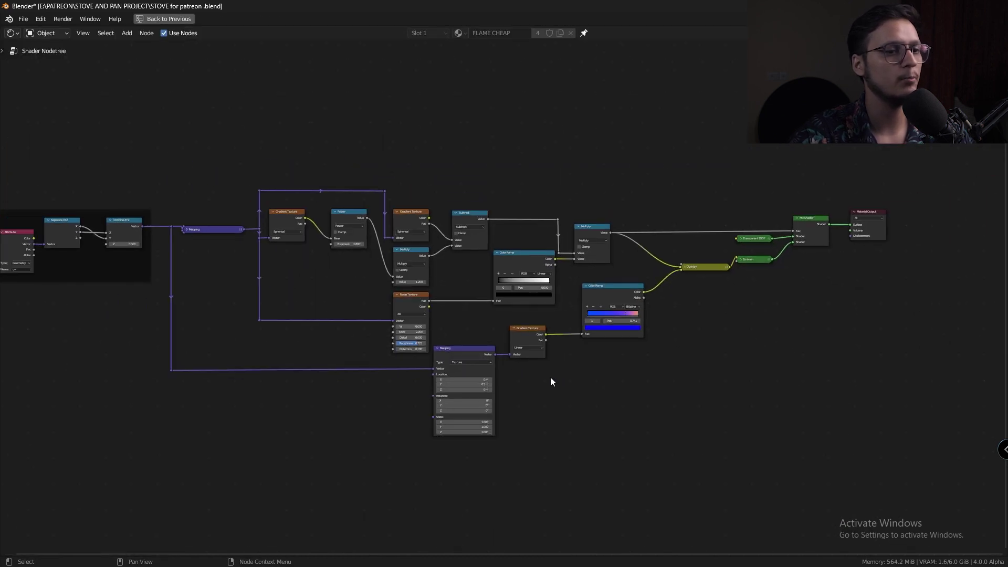
key(ctrl+space)
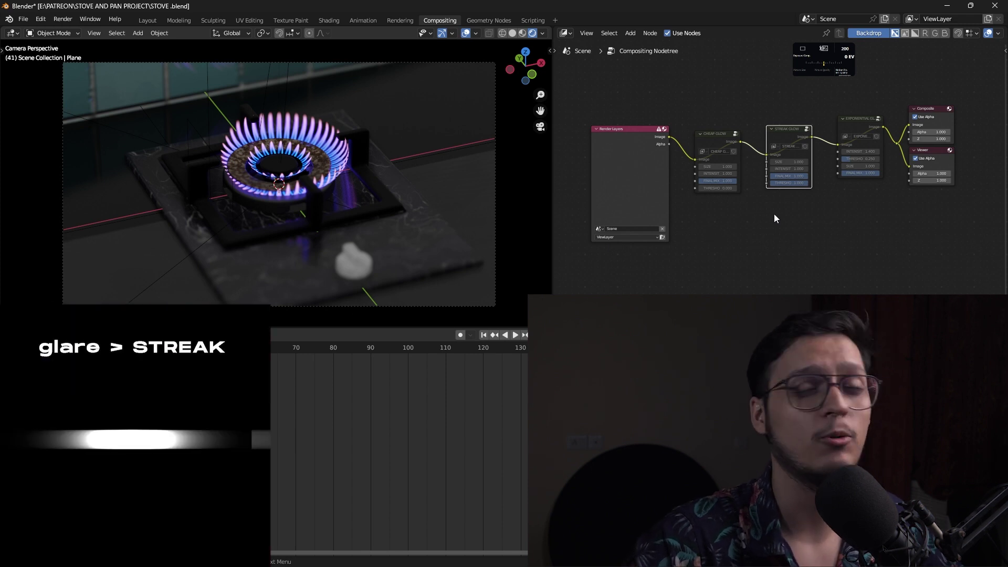
Unmute the streak glow and exponential glow nodes in the compositing node tree.
key(m)
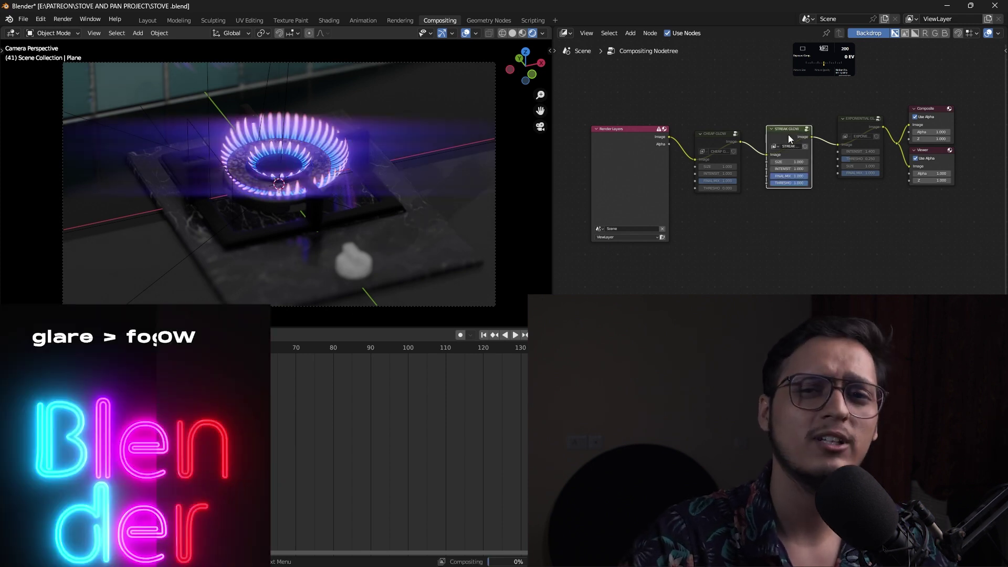
click(849, 120)
key(m)
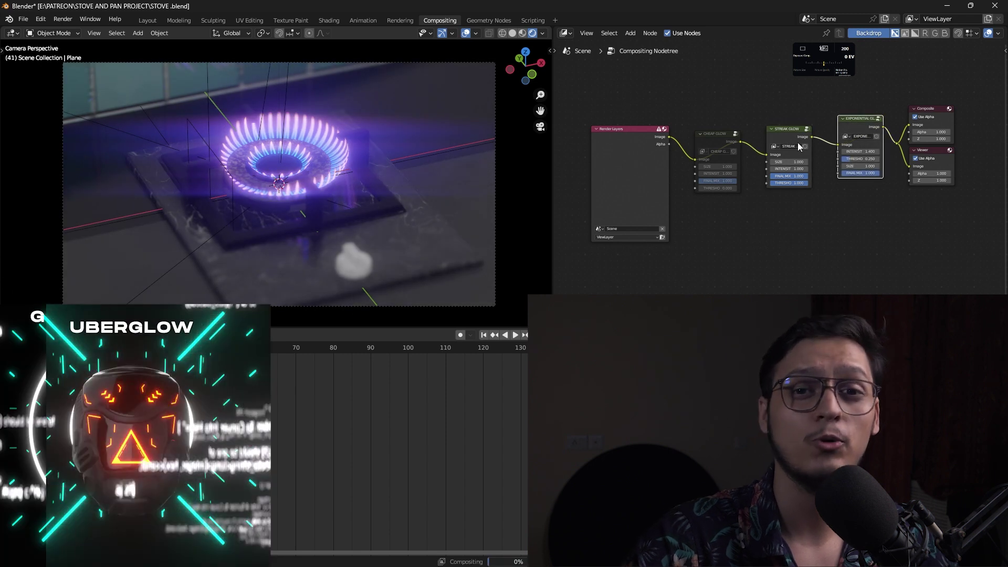